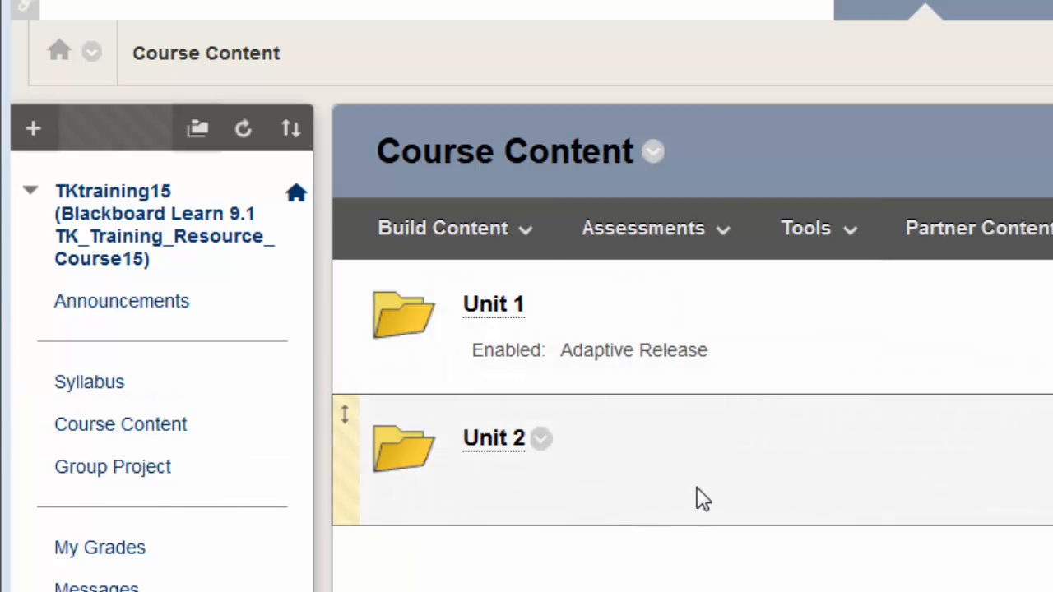
- Create a new assignment in the Unit 2 folder and name it "U2 Essay wSafeAssign"
{"action": "left_click", "coordinate": [502, 446]}
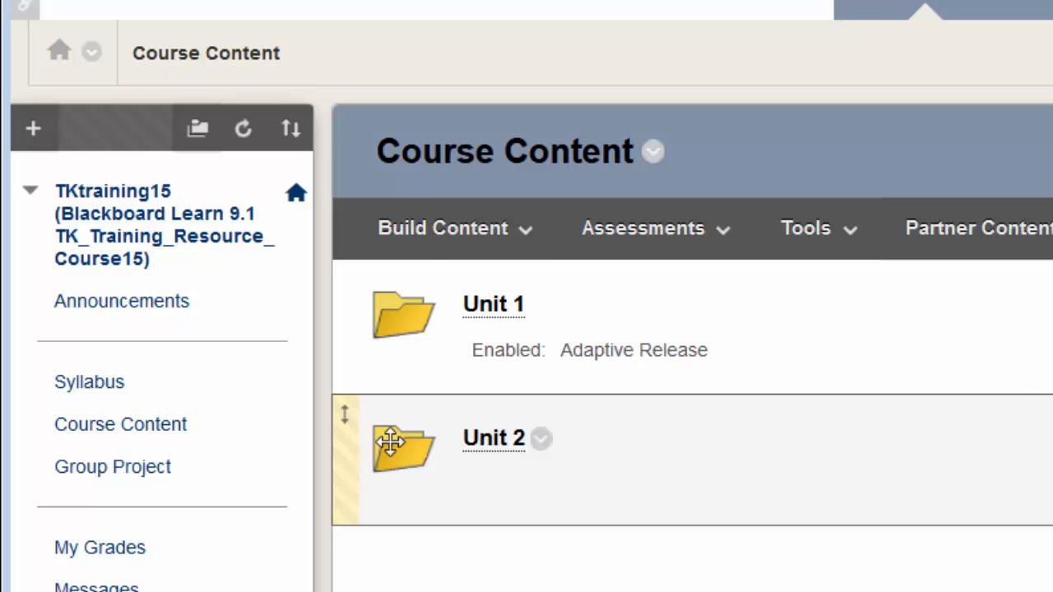
{"action": "left_click", "coordinate": [598, 244]}
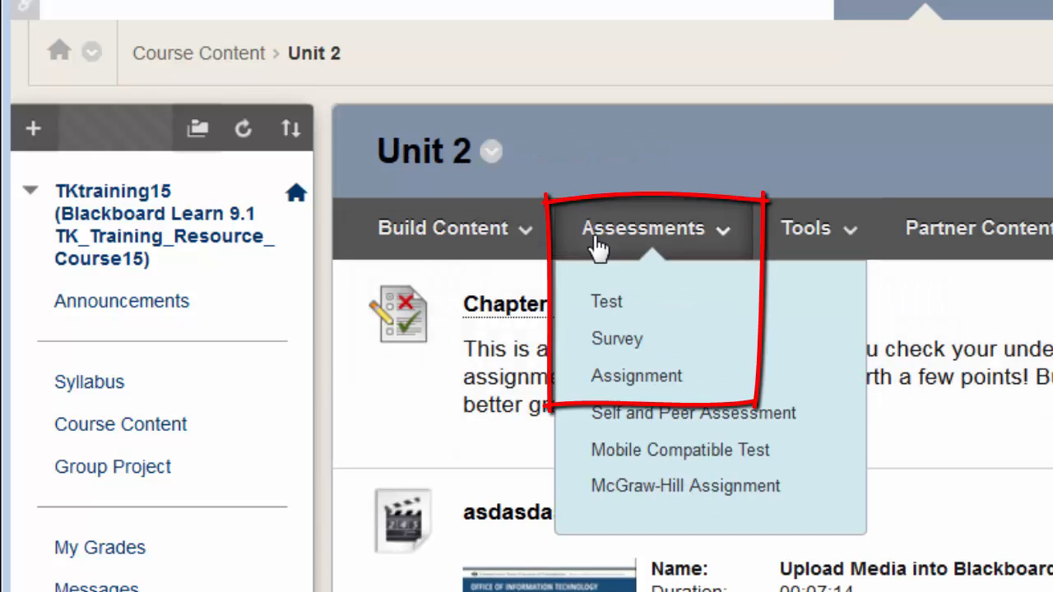
{"action": "left_click", "coordinate": [634, 375]}
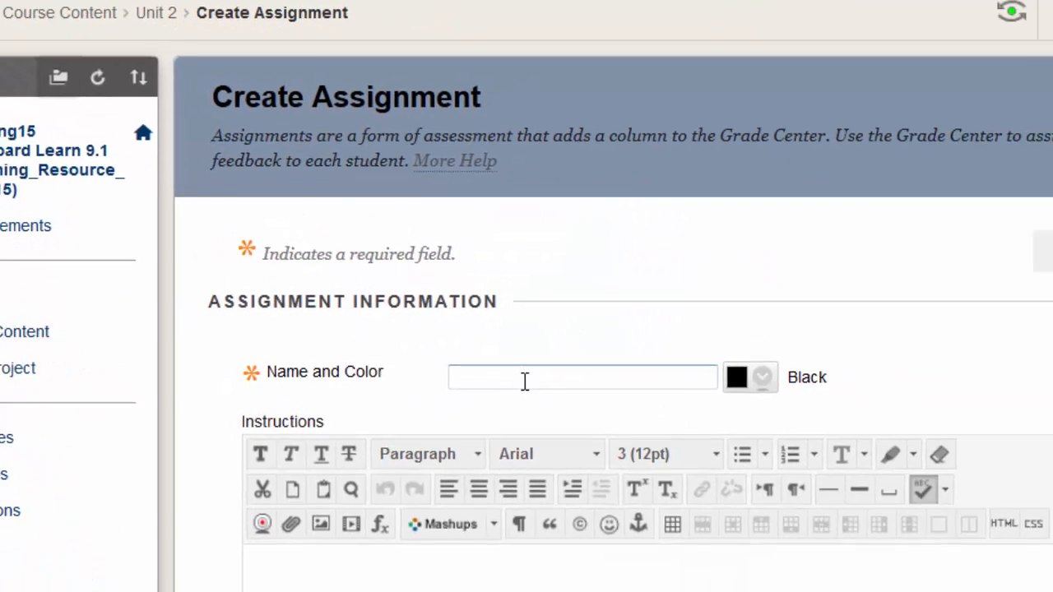
{"action": "left_click", "coordinate": [525, 381]}
{"action": "type", "text": "U2 Essay wSafeAssign"}
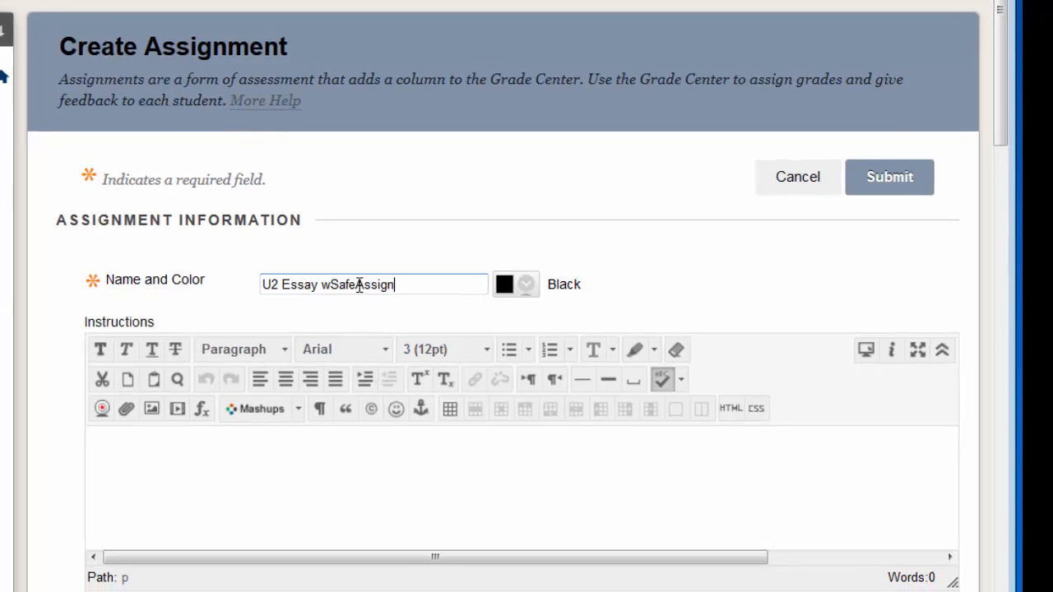
{"action": "left_click", "coordinate": [280, 470]}
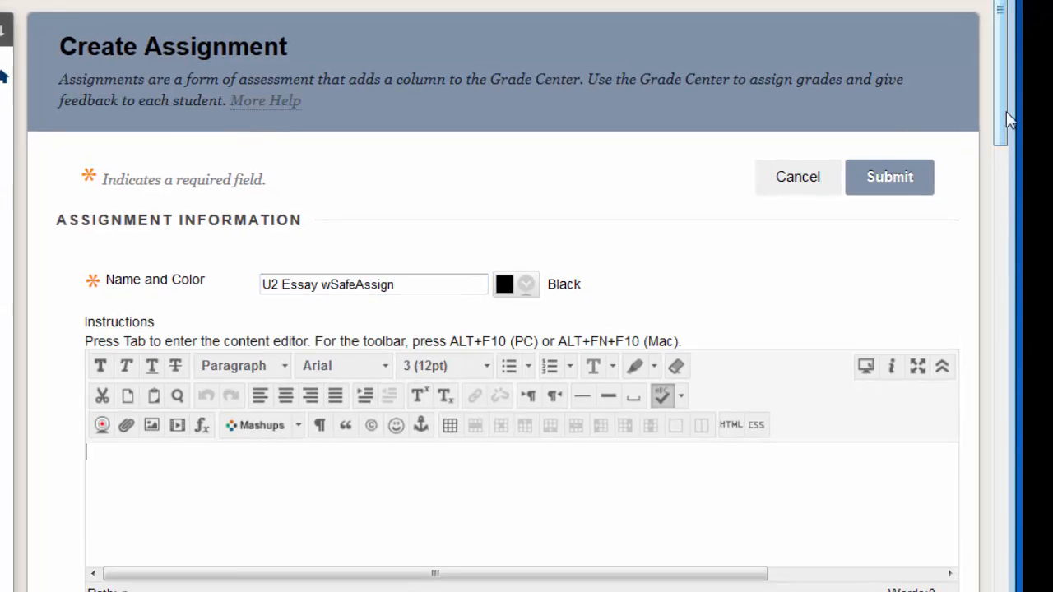
{"action": "scroll", "coordinate": [984, 128], "scroll_direction": "down", "scroll_amount": 4}
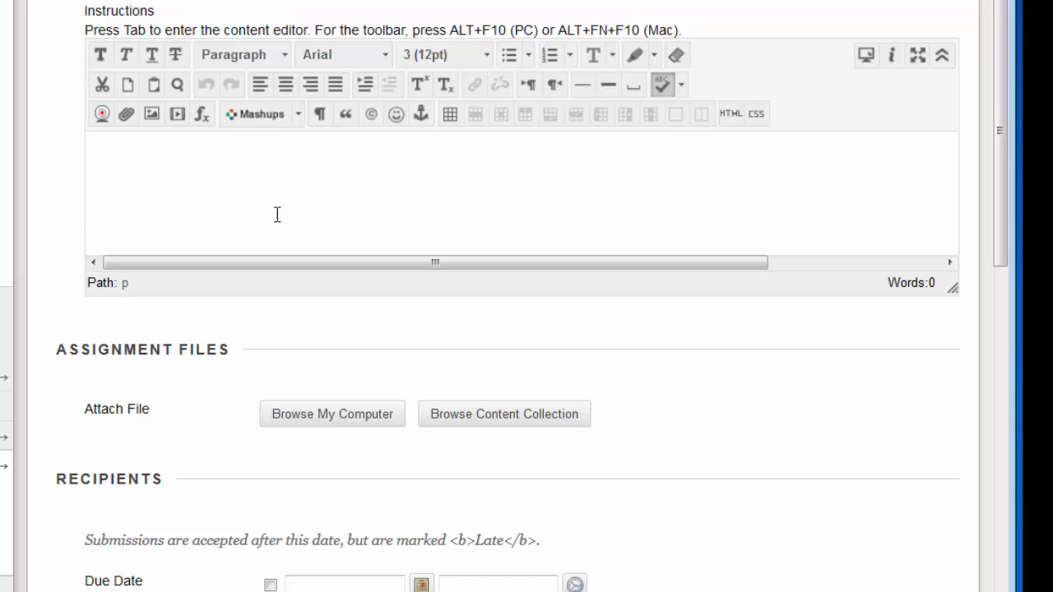
{"action": "scroll", "coordinate": [277, 215], "scroll_direction": "down", "scroll_amount": 3}
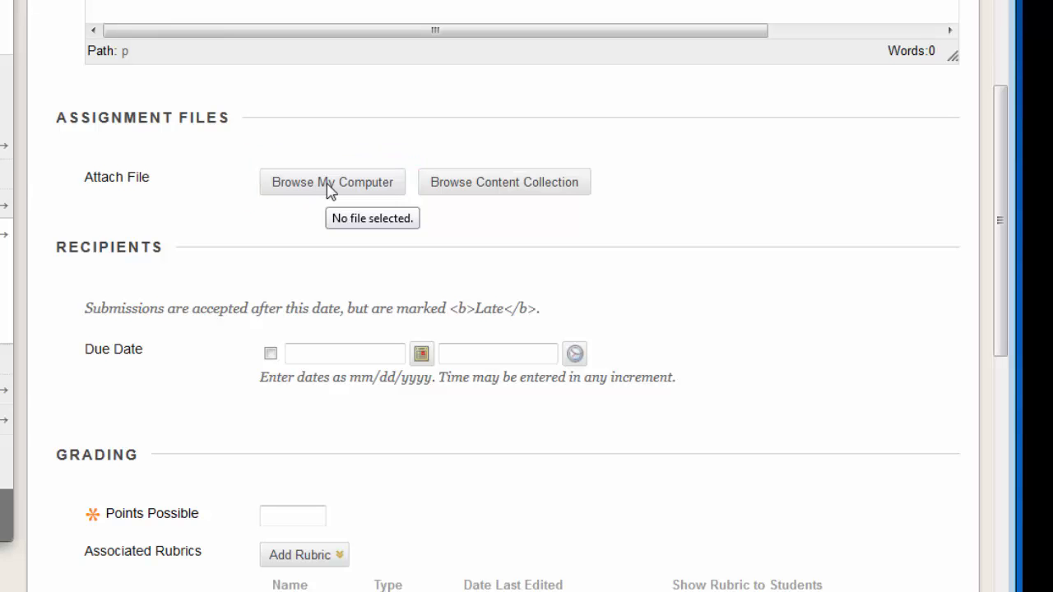
{"action": "scroll", "coordinate": [309, 338], "scroll_direction": "down", "scroll_amount": 3}
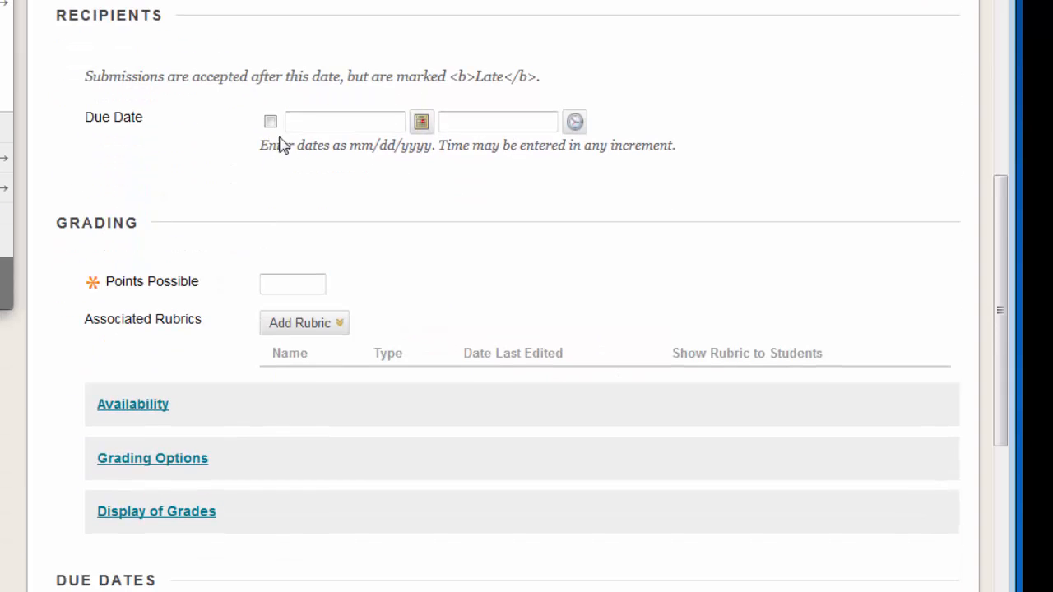
{"action": "left_click", "coordinate": [292, 286]}
{"action": "type", "text": "100"}
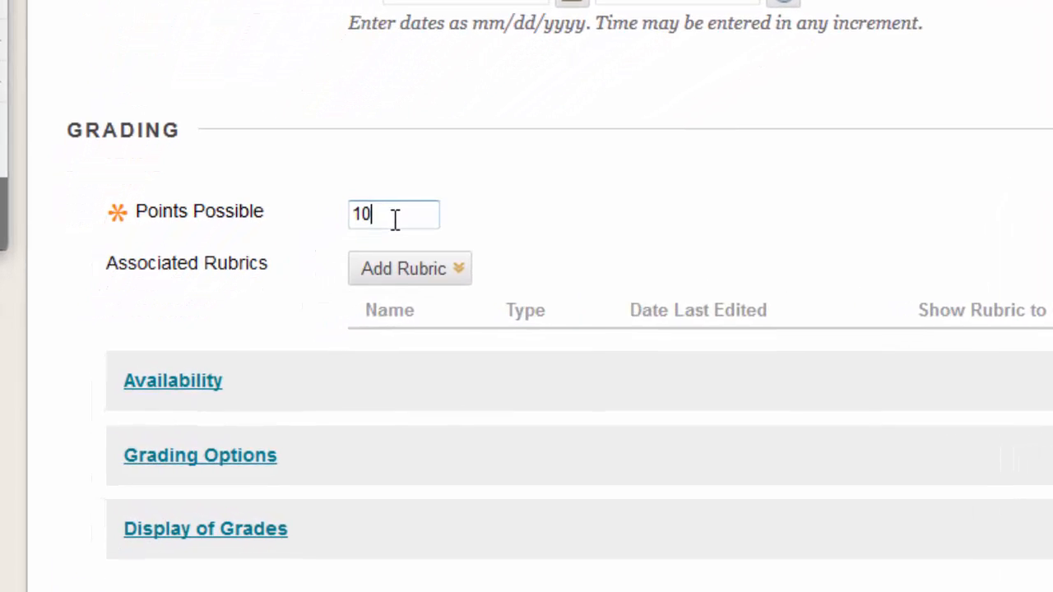
{"action": "key", "text": "BackSpace"}
{"action": "key", "text": "BackSpace"}
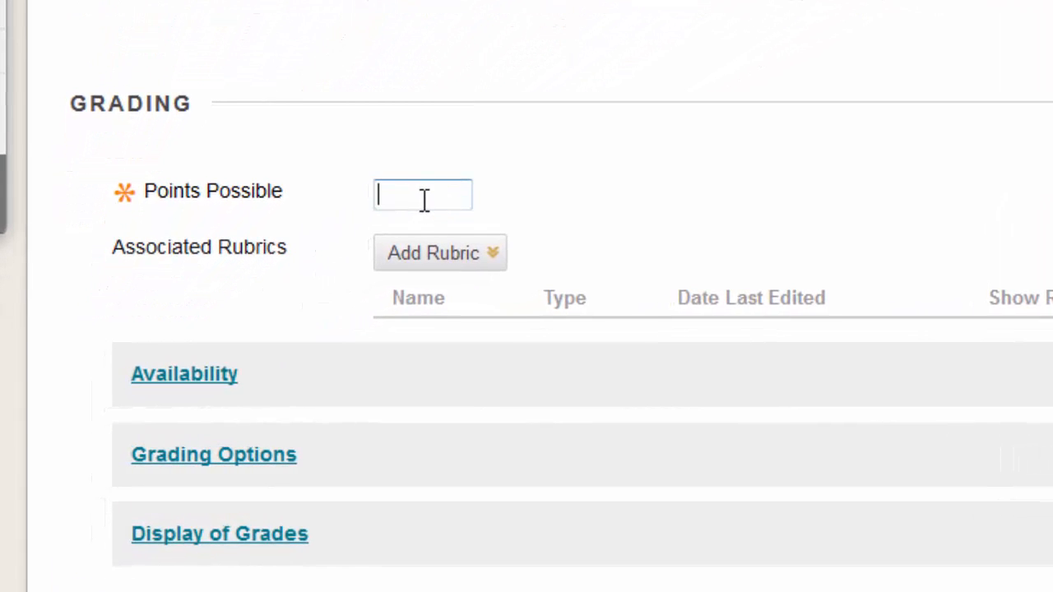
- Open the form for creating a new rubric and examine its rubric type and criteria grid
{"action": "left_click", "coordinate": [448, 255]}
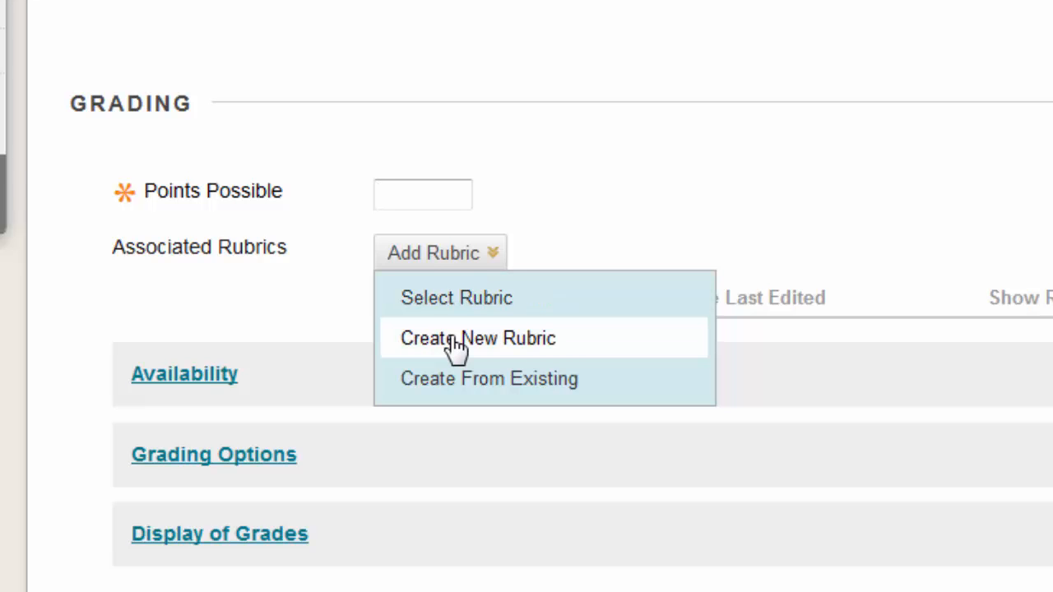
{"action": "left_click", "coordinate": [456, 345]}
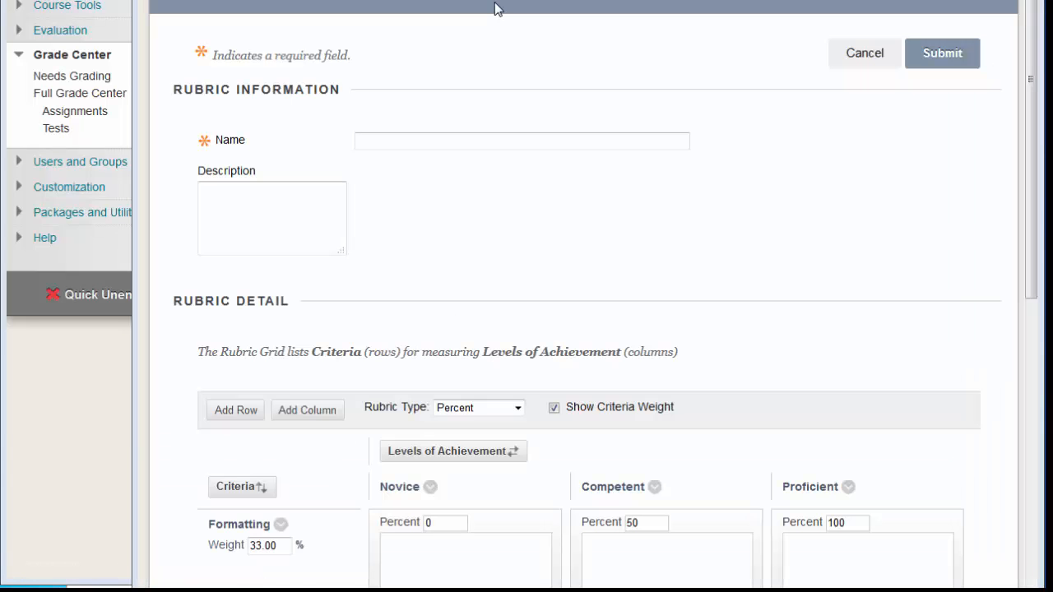
{"action": "left_click_drag", "start_coordinate": [574, 0], "coordinate": [529, 33]}
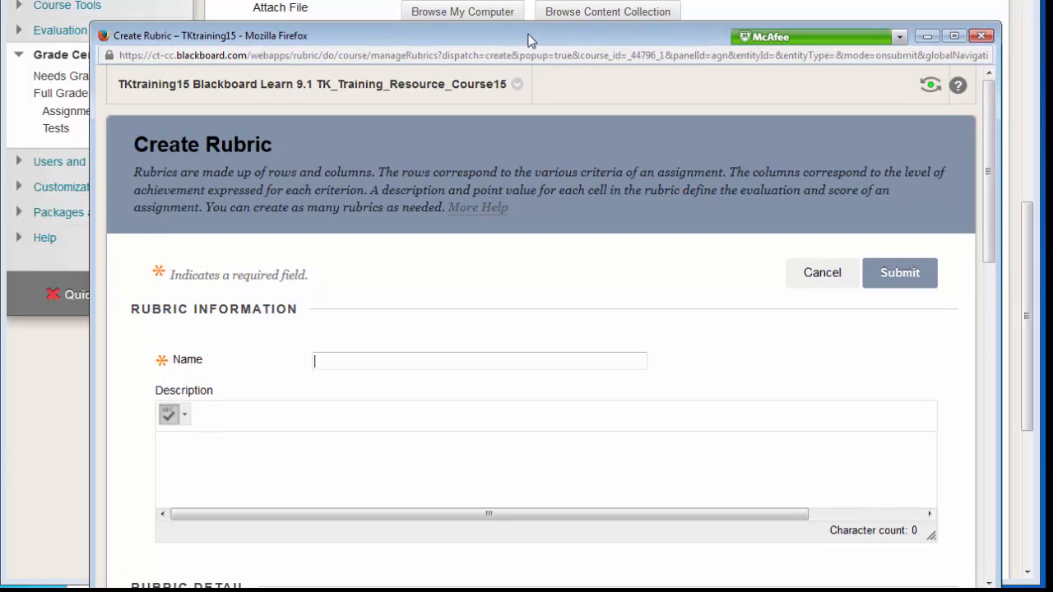
{"action": "scroll", "coordinate": [435, 241], "scroll_direction": "down", "scroll_amount": 5}
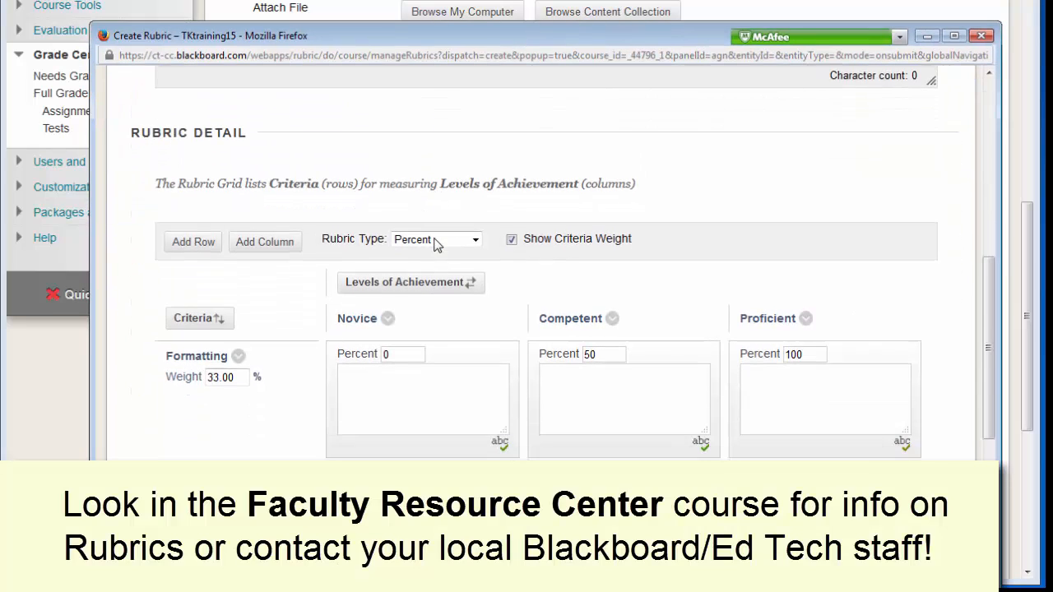
{"action": "scroll", "coordinate": [435, 243], "scroll_direction": "down", "scroll_amount": 2}
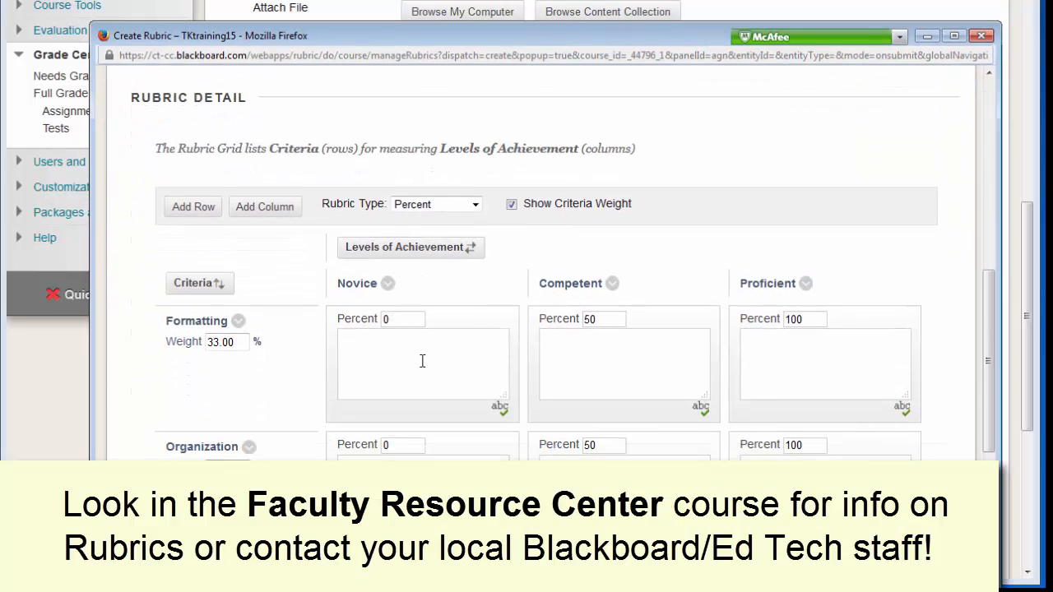
{"action": "left_click_drag", "start_coordinate": [988, 331], "coordinate": [988, 351]}
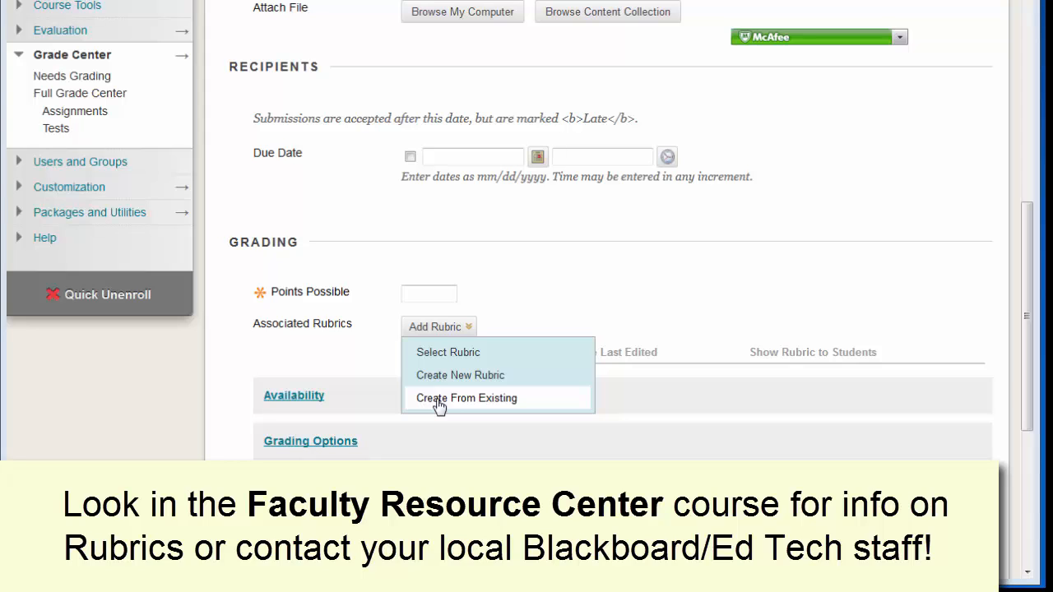
- Associate the existing Grading Rubric for Writing Assignments and use its maximum points as the points possible
{"action": "left_click", "coordinate": [450, 354]}
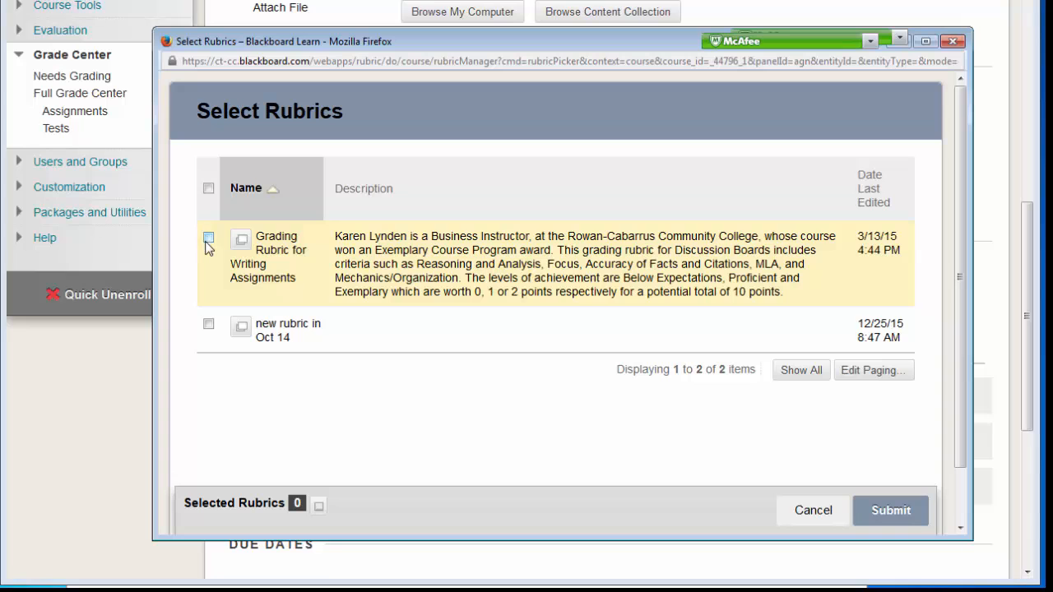
{"action": "left_click", "coordinate": [208, 238]}
{"action": "left_click", "coordinate": [895, 508]}
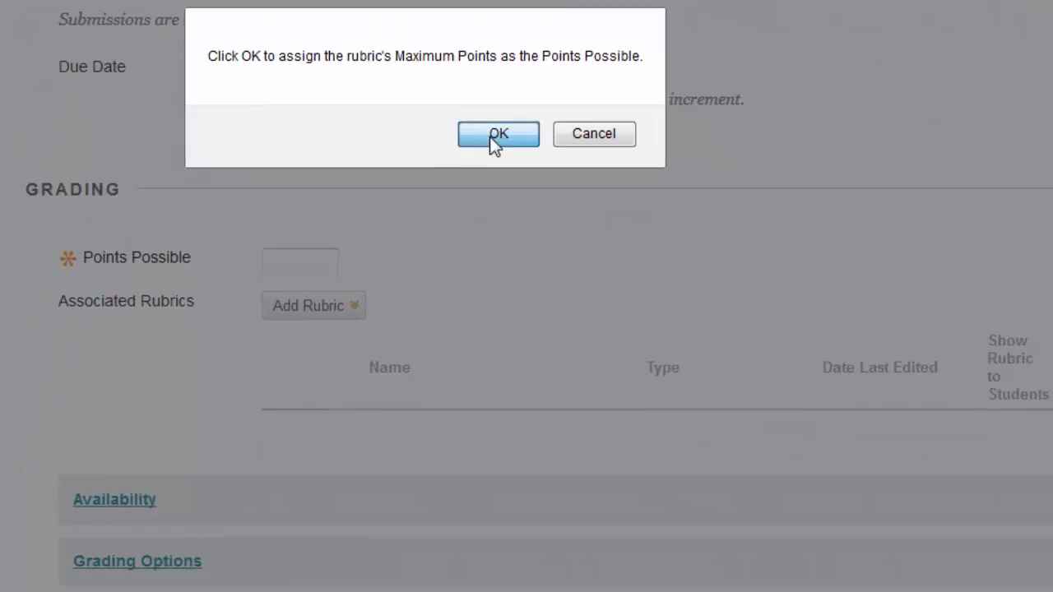
{"action": "left_click", "coordinate": [519, 350]}
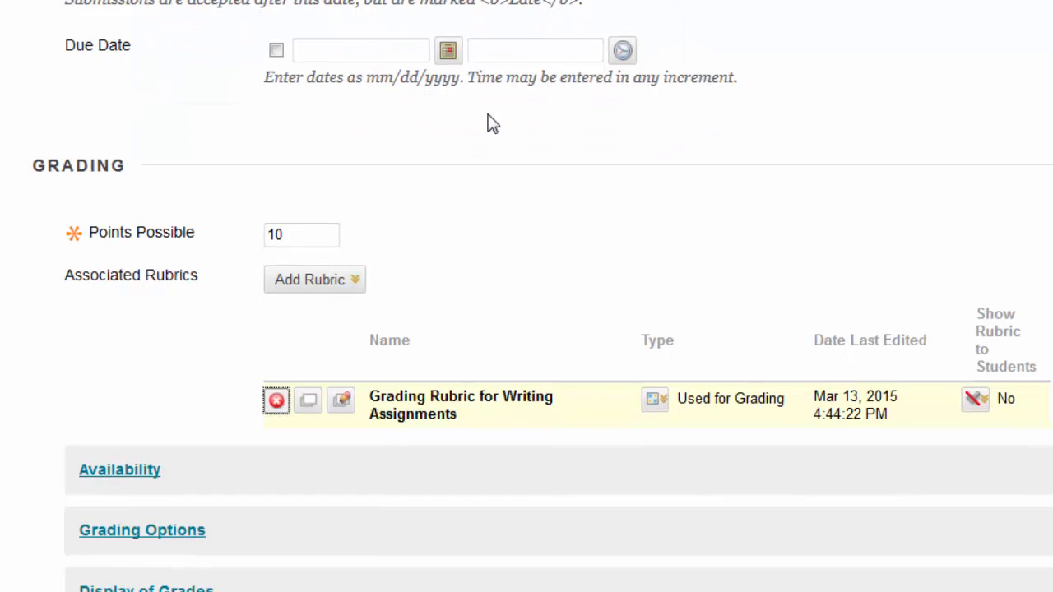
- View the criteria and achievement levels of the associated grading rubric in an enlarged window
{"action": "scroll", "coordinate": [522, 190], "scroll_direction": "down", "scroll_amount": 2}
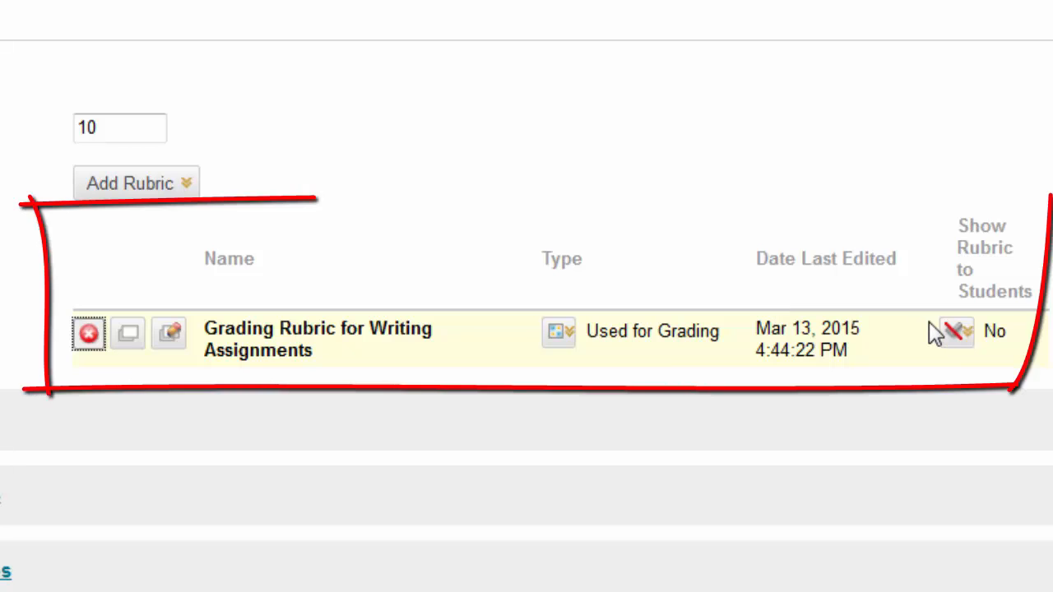
{"action": "left_click", "coordinate": [129, 335]}
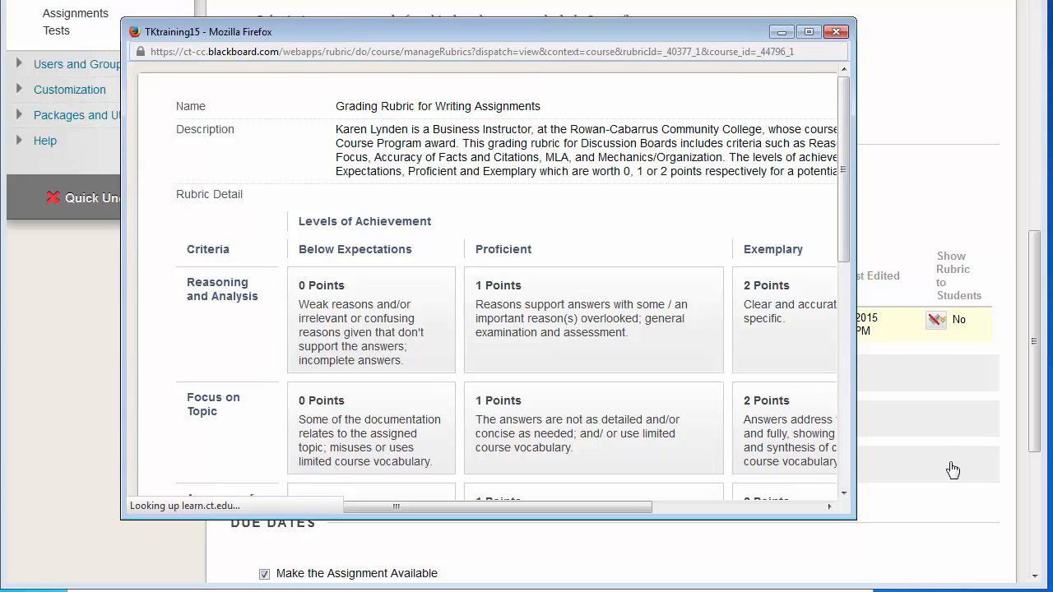
{"action": "left_click_drag", "start_coordinate": [854, 516], "coordinate": [1030, 555]}
{"action": "left_click", "coordinate": [1008, 31]}
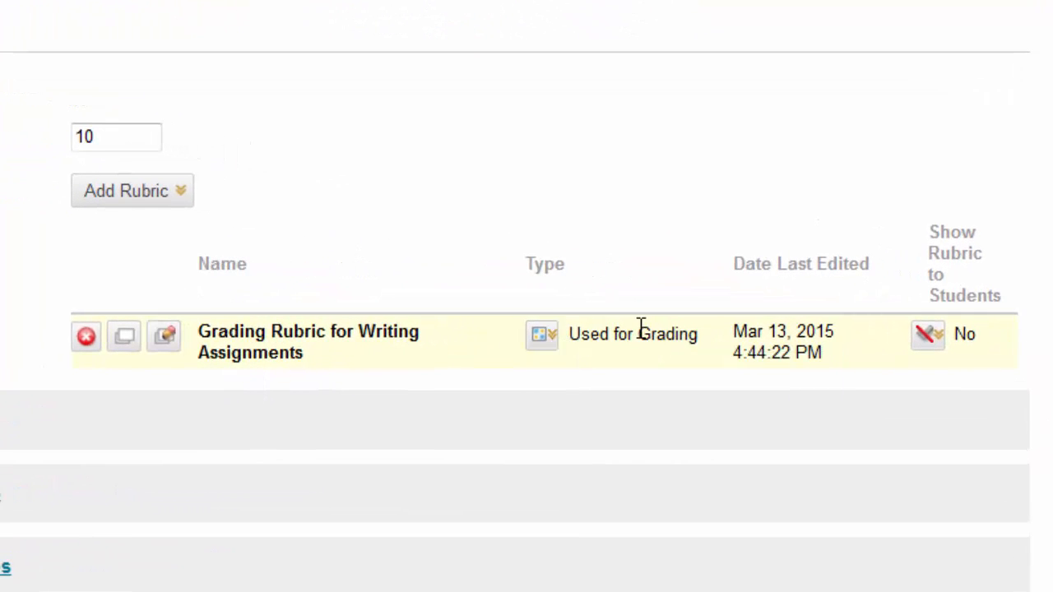
- Set the associated rubric to be shown to students as Yes (With Rubric Scores)
{"action": "left_click", "coordinate": [926, 337]}
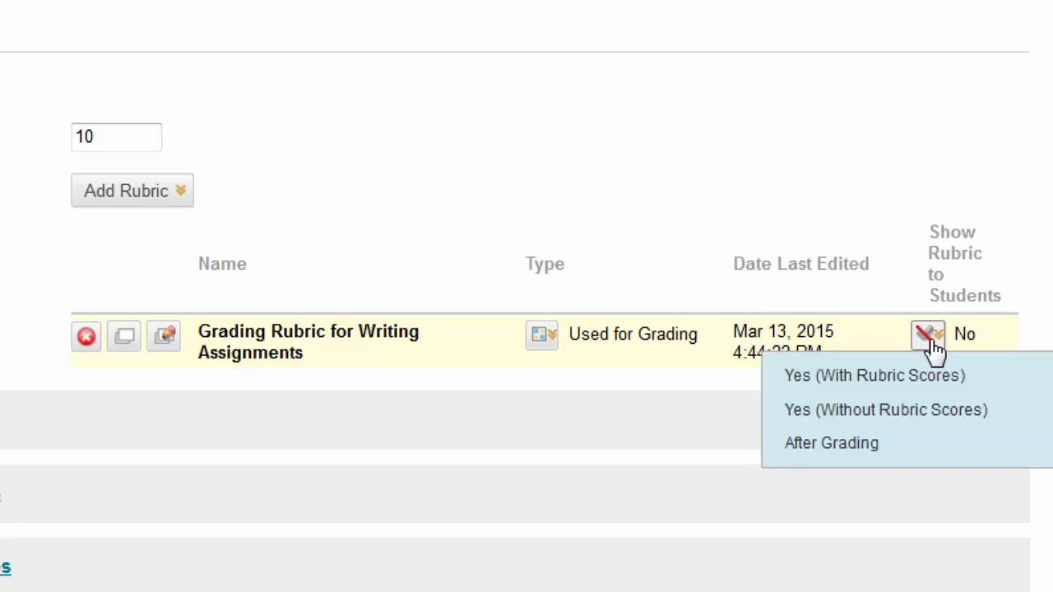
{"action": "left_click", "coordinate": [930, 341]}
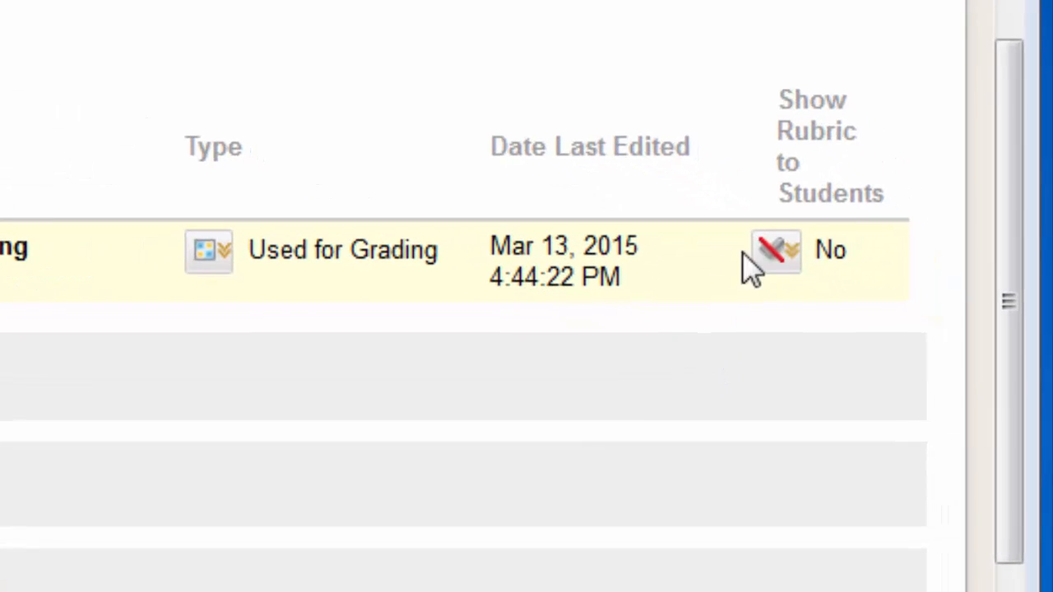
{"action": "left_click", "coordinate": [935, 344]}
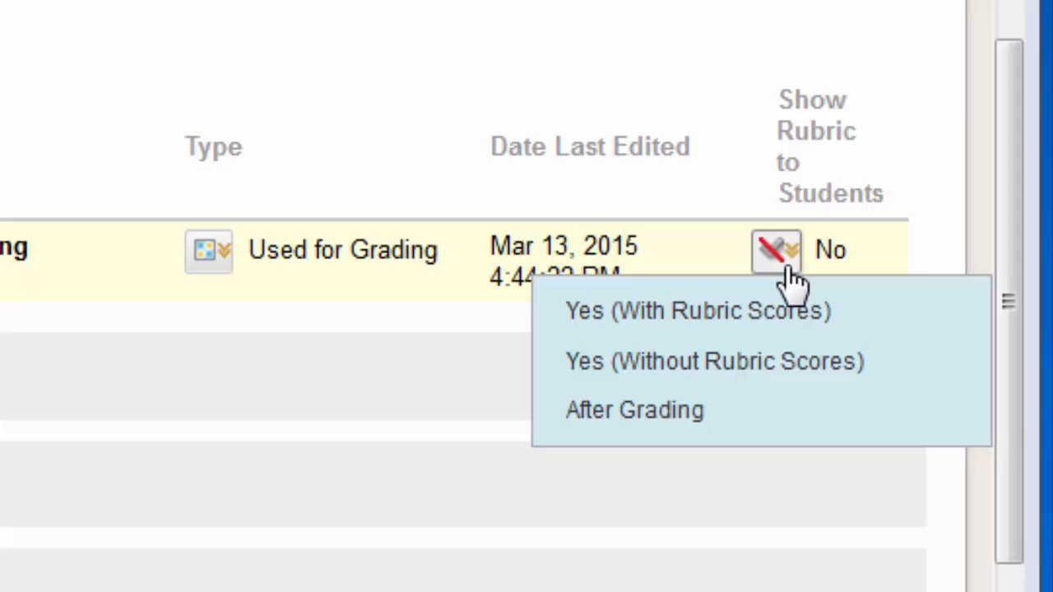
{"action": "left_click", "coordinate": [775, 327]}
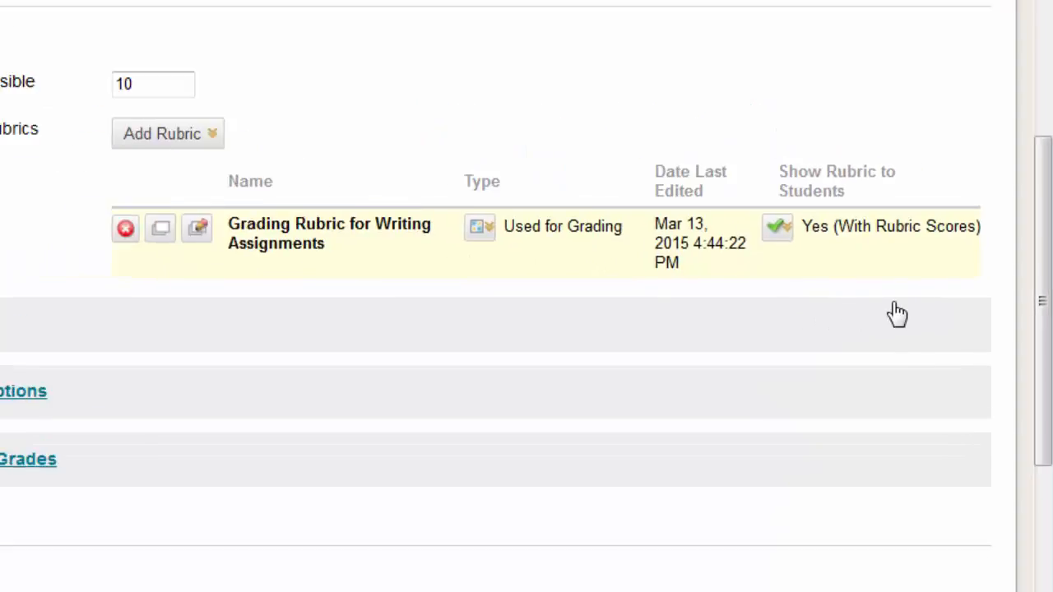
- In the Availability settings, enable the SafeAssign plagiarism check and allow students to view the originality report for their attempts
{"action": "left_click", "coordinate": [192, 322]}
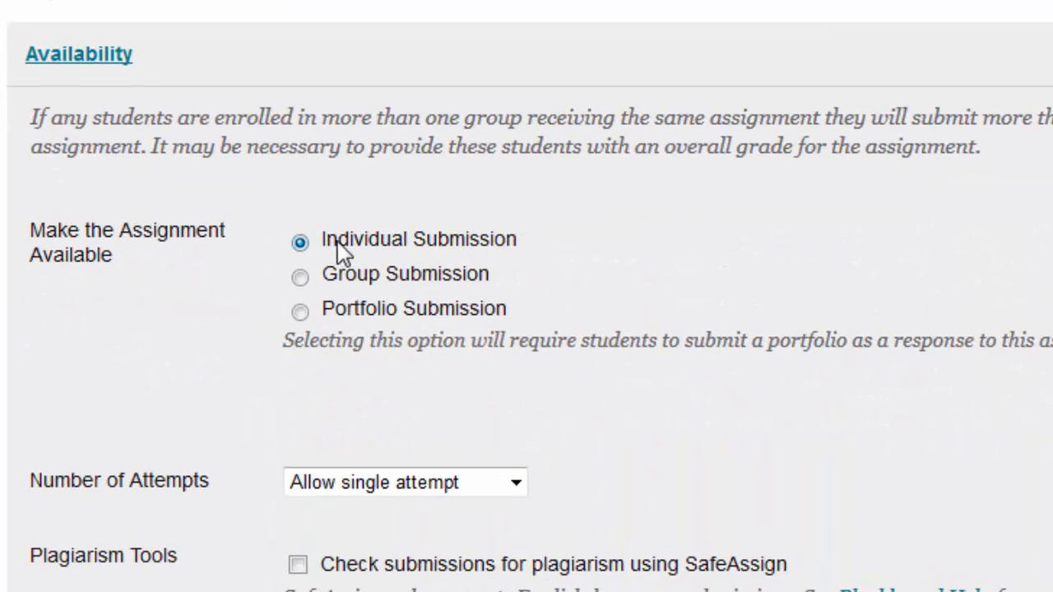
{"action": "scroll", "coordinate": [493, 254], "scroll_direction": "down", "scroll_amount": 2}
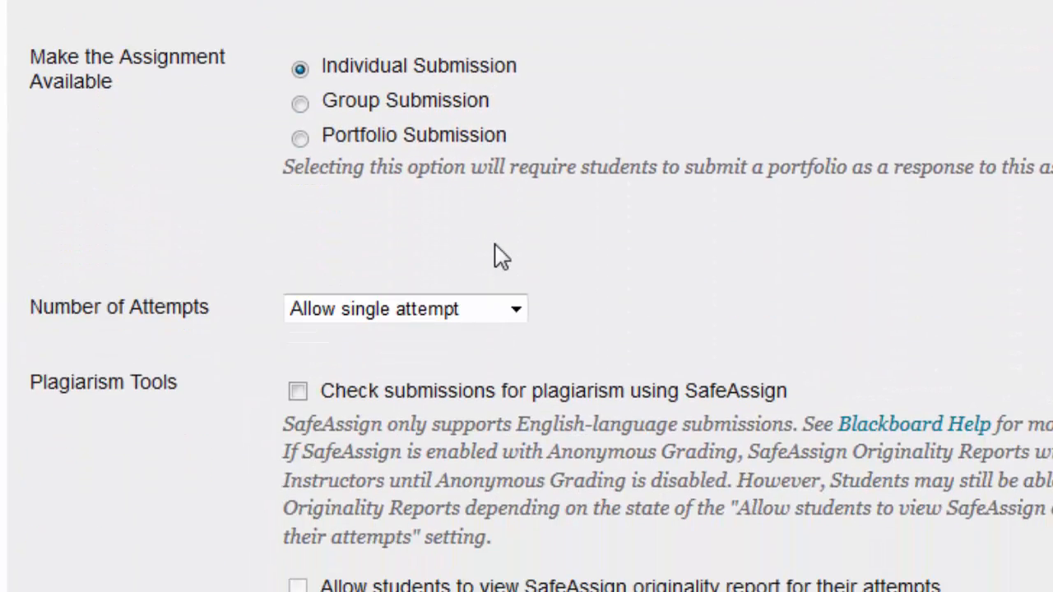
{"action": "scroll", "coordinate": [596, 303], "scroll_direction": "down", "scroll_amount": 2}
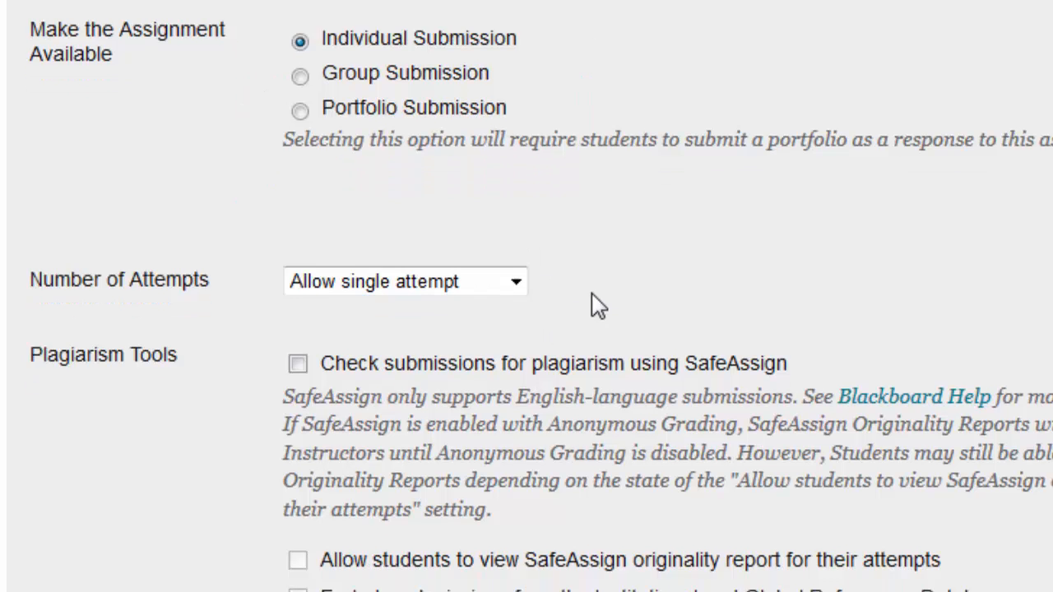
{"action": "left_click", "coordinate": [434, 145]}
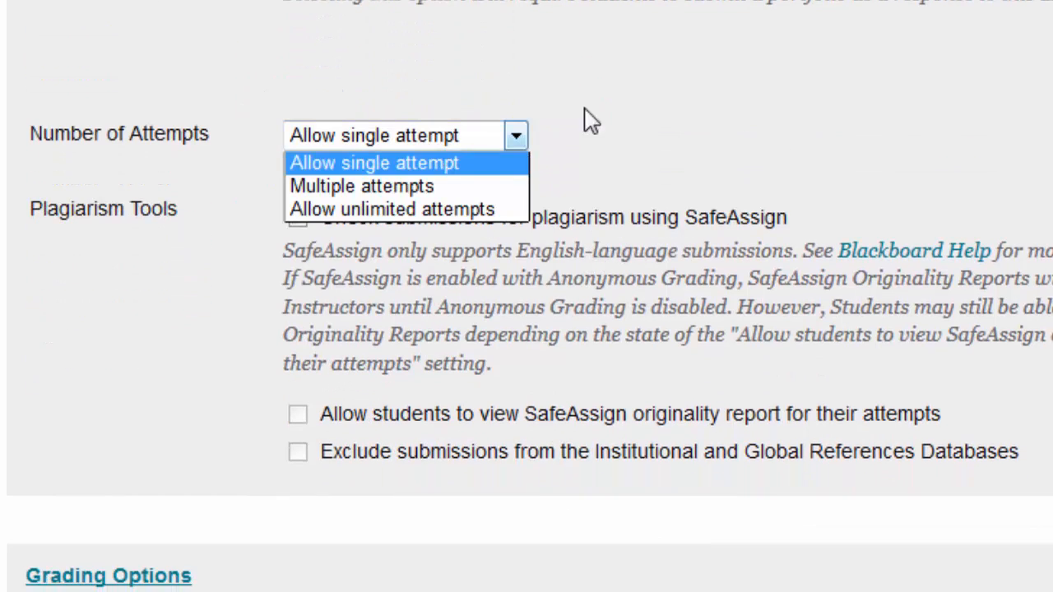
{"action": "left_click", "coordinate": [645, 109]}
{"action": "left_click", "coordinate": [300, 220]}
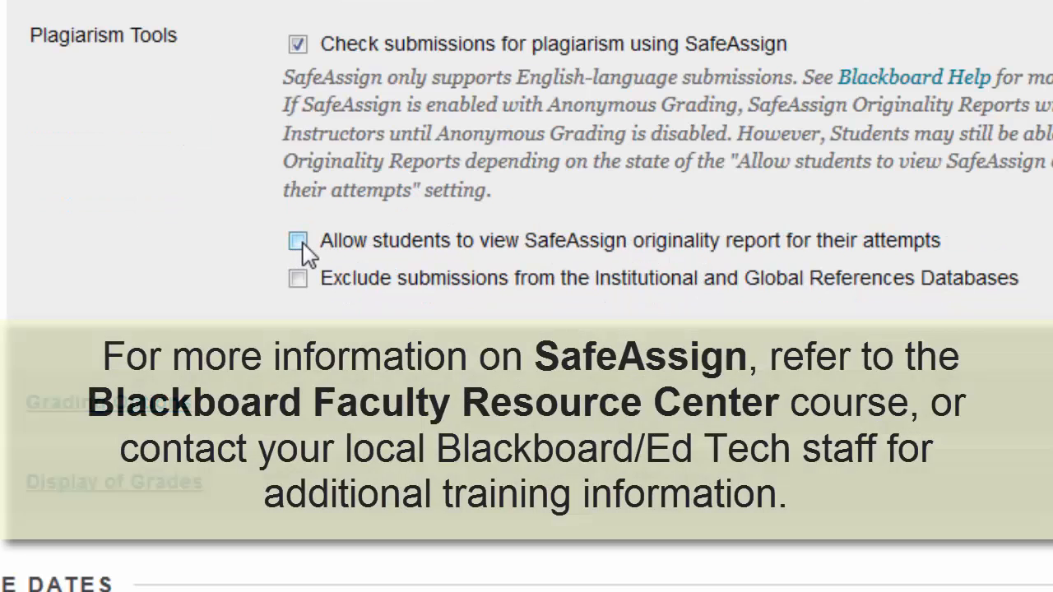
{"action": "left_click", "coordinate": [300, 241]}
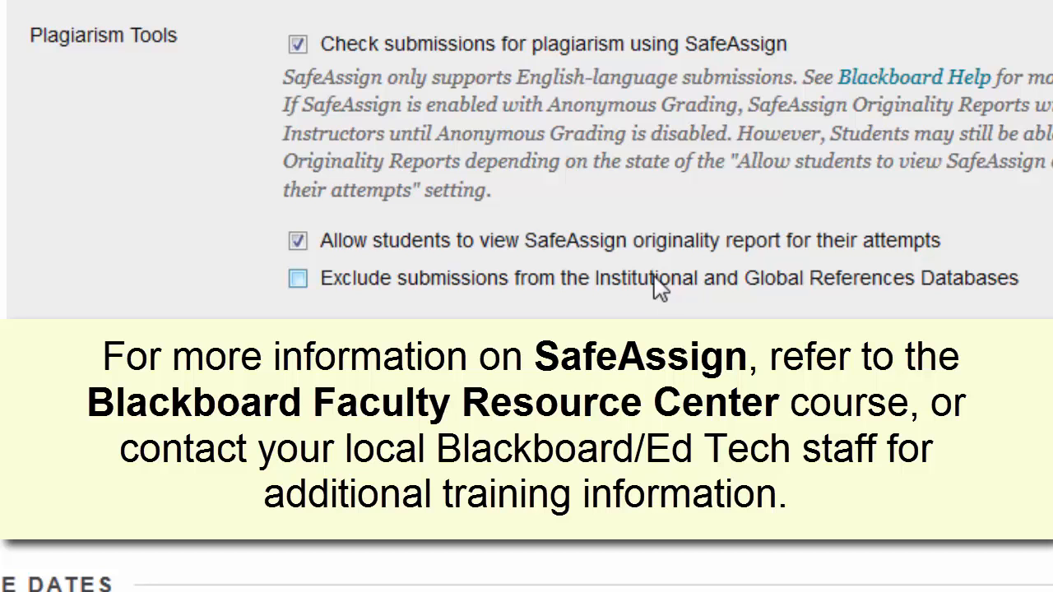
- Expand the Grading Options and Display of Grades settings and examine the choices they offer
{"action": "scroll", "coordinate": [655, 277], "scroll_direction": "down", "scroll_amount": 3}
{"action": "left_click", "coordinate": [162, 63]}
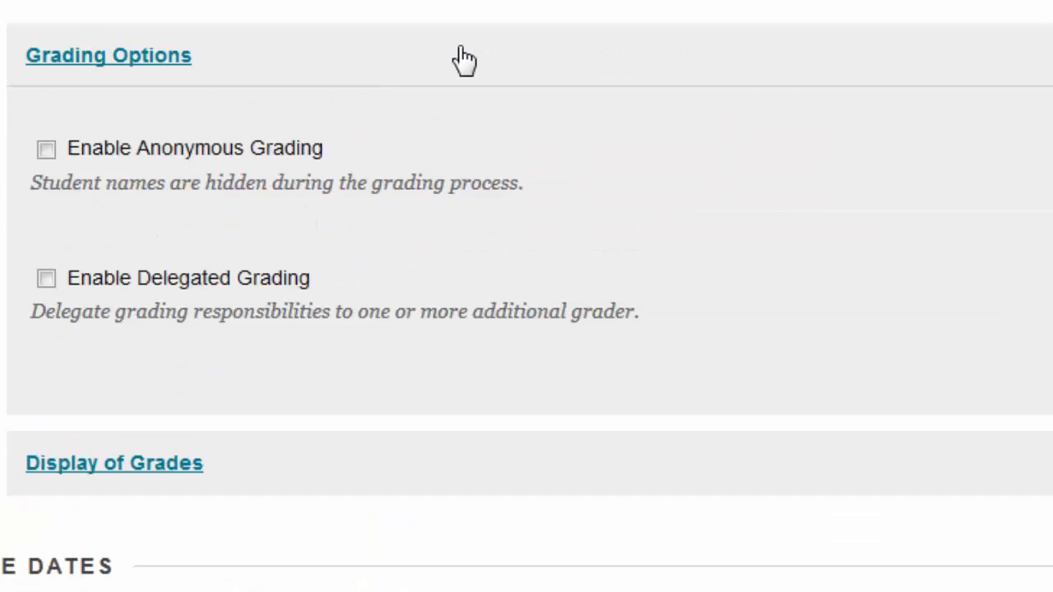
{"action": "scroll", "coordinate": [425, 255], "scroll_direction": "down", "scroll_amount": 2}
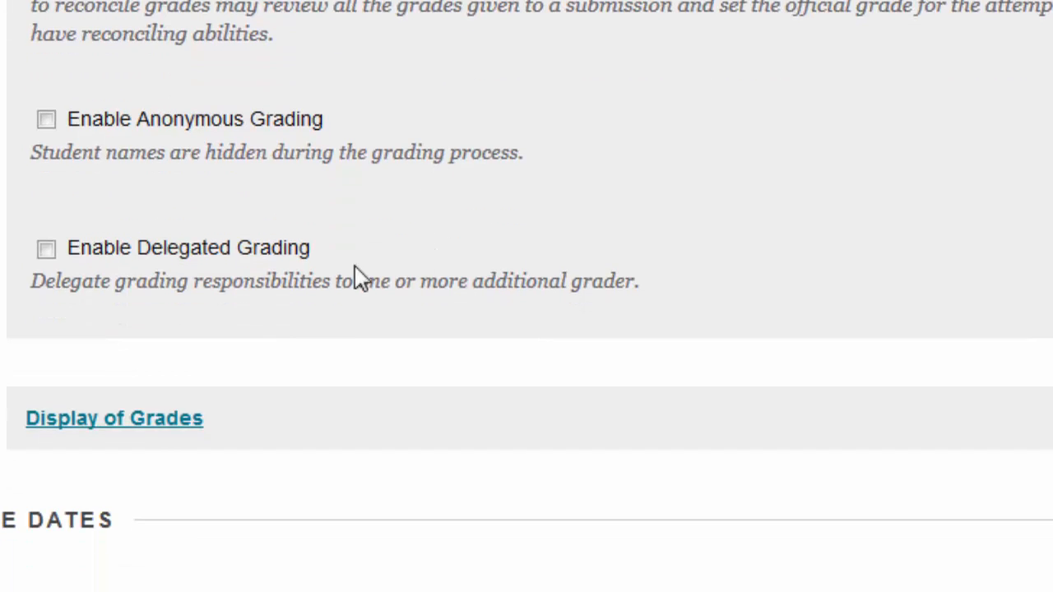
{"action": "left_click", "coordinate": [153, 427]}
{"action": "scroll", "coordinate": [743, 301], "scroll_direction": "down", "scroll_amount": 6}
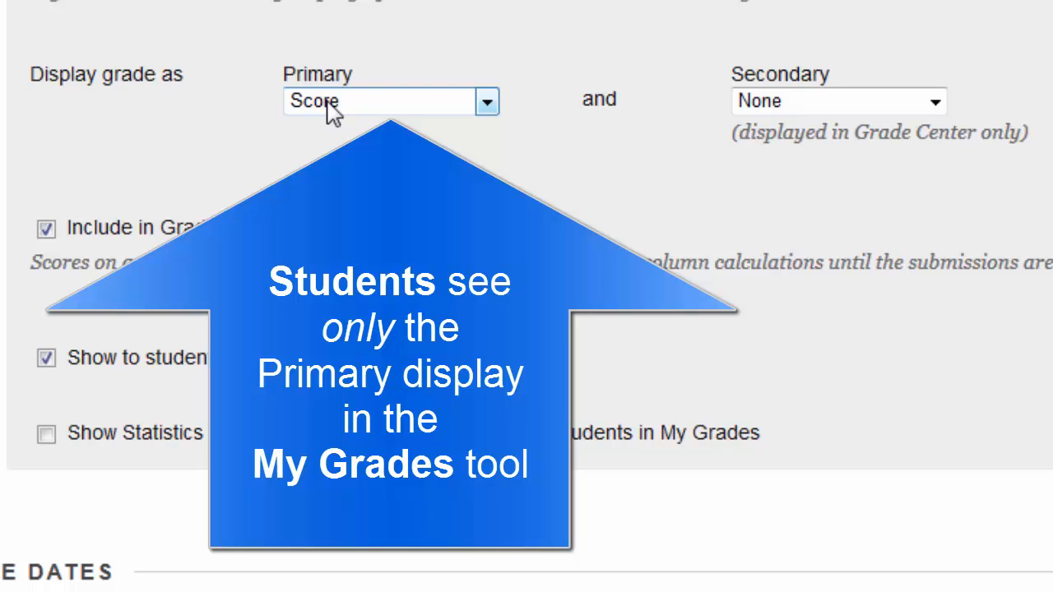
- Set the secondary grade display to Percentage and submit the assignment with its availability dates left blank
{"action": "left_click", "coordinate": [892, 104]}
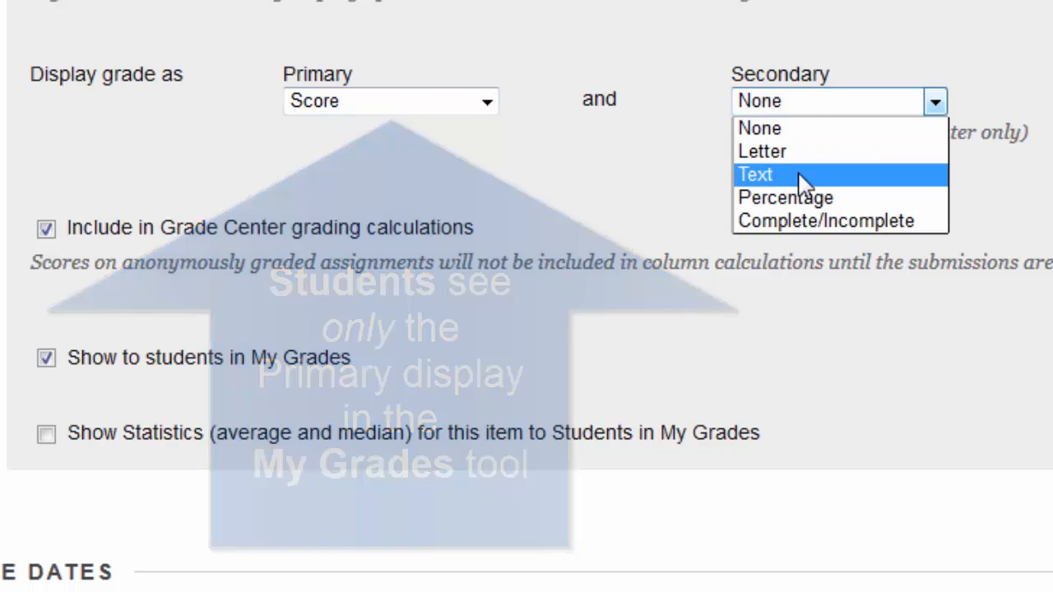
{"action": "left_click", "coordinate": [810, 199]}
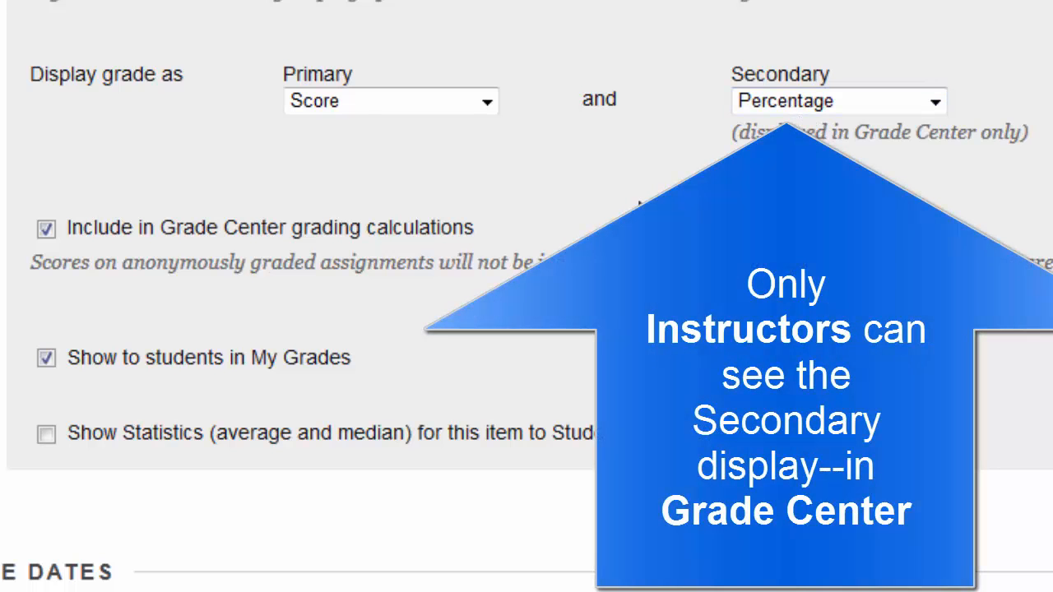
{"action": "scroll", "coordinate": [639, 203], "scroll_direction": "down", "scroll_amount": 4}
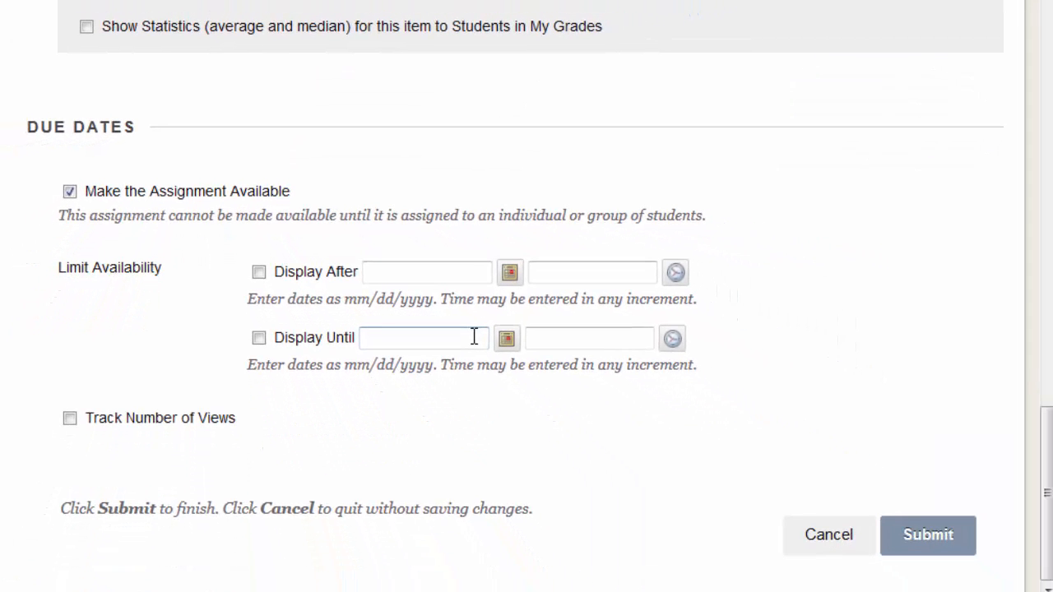
{"action": "left_click", "coordinate": [930, 537]}
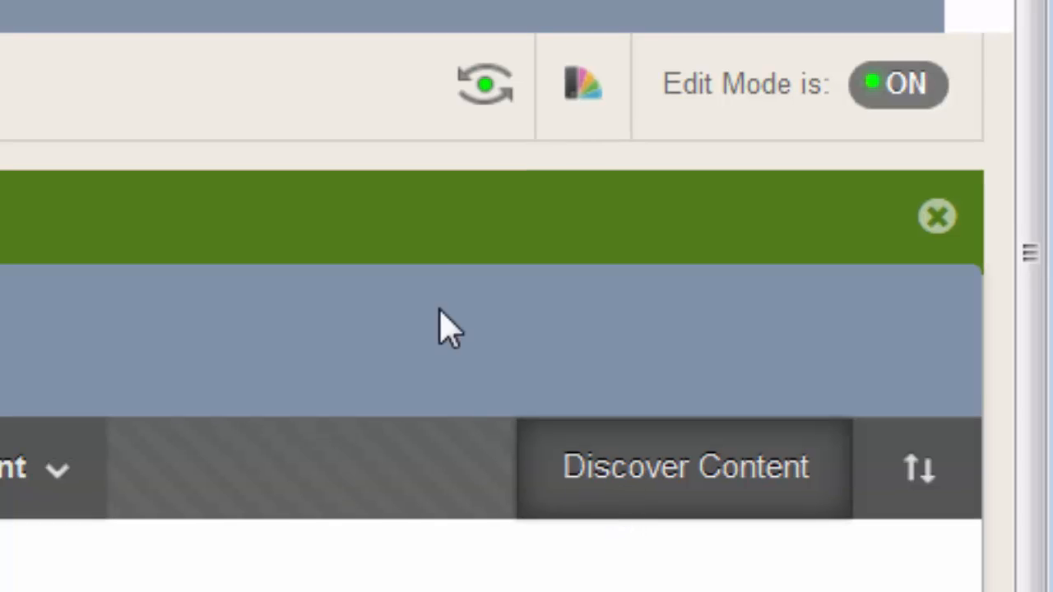
- Enter student preview mode and open the U2 Essay wSafeAssign assignment in the course content's Unit 2
{"action": "left_click", "coordinate": [485, 92]}
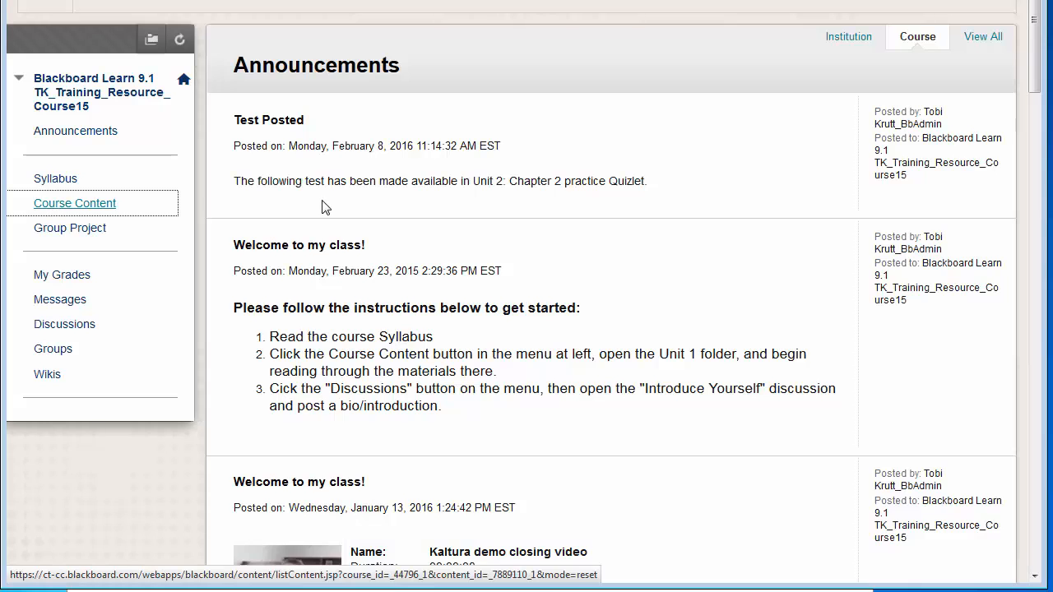
{"action": "left_click", "coordinate": [299, 116]}
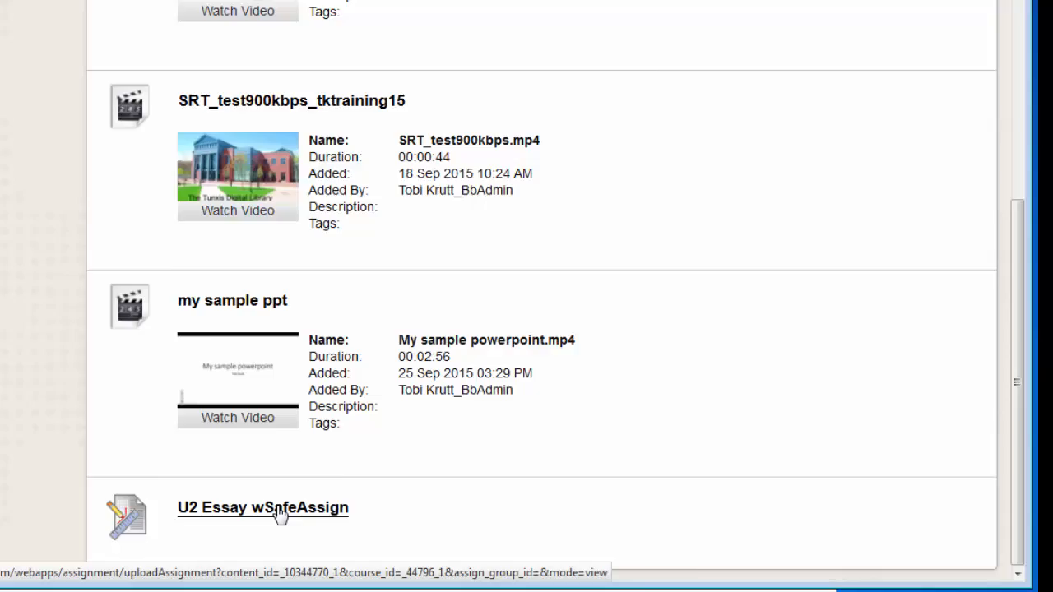
{"action": "left_click", "coordinate": [280, 508]}
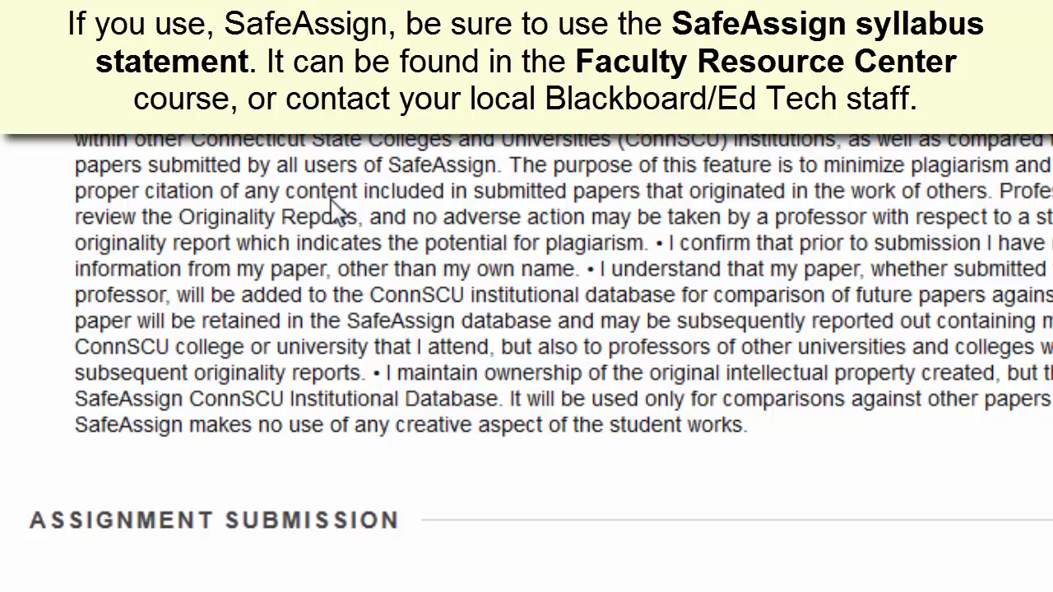
- View the assignment's grading rubric as a student and read through its criteria and achievement levels
{"action": "scroll", "coordinate": [341, 202], "scroll_direction": "up", "scroll_amount": 2}
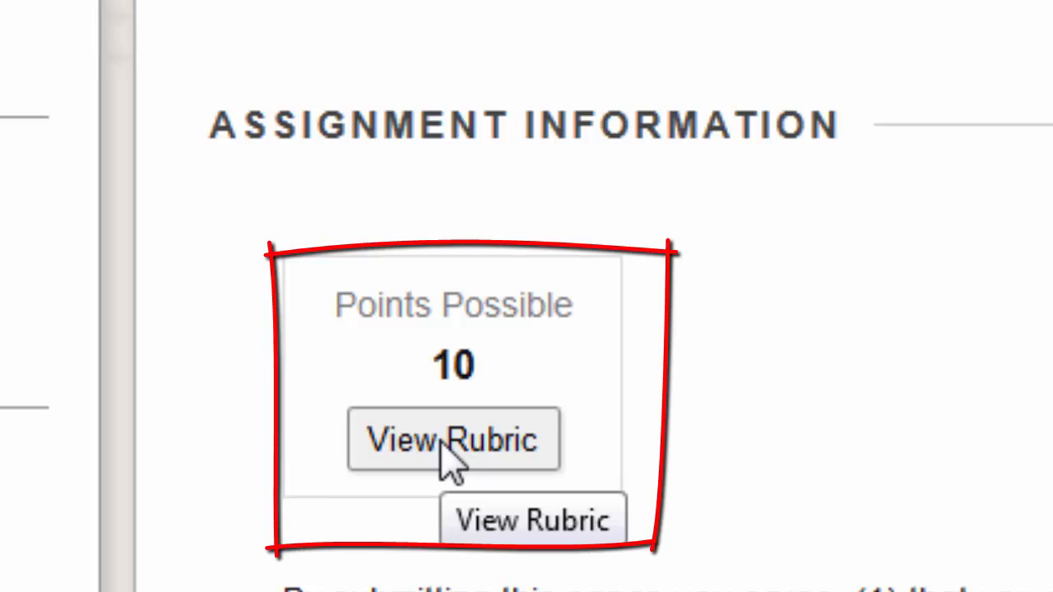
{"action": "left_click", "coordinate": [447, 448]}
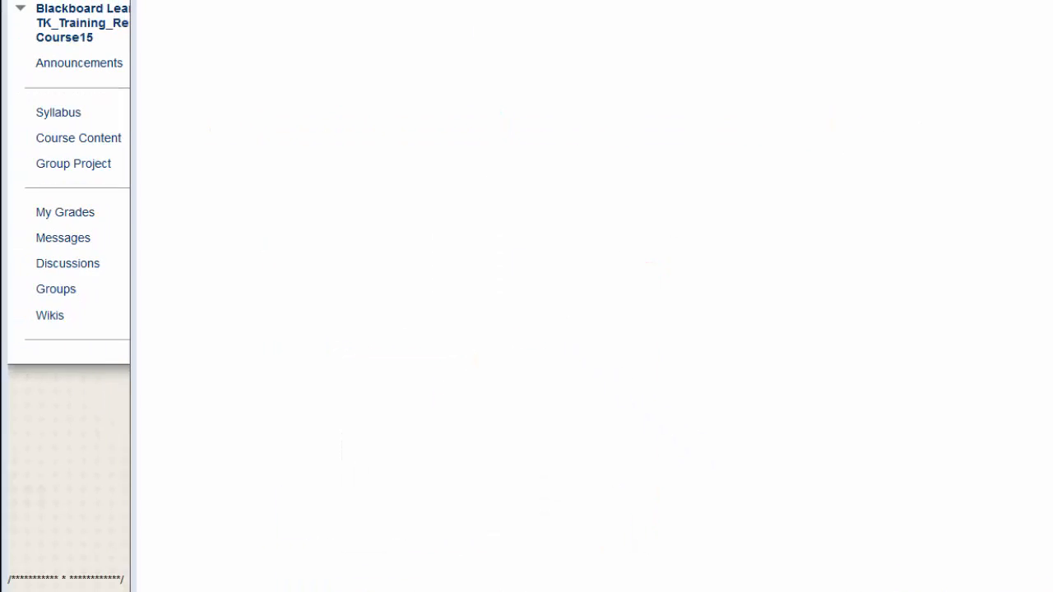
{"action": "left_click_drag", "start_coordinate": [505, 55], "coordinate": [429, 21]}
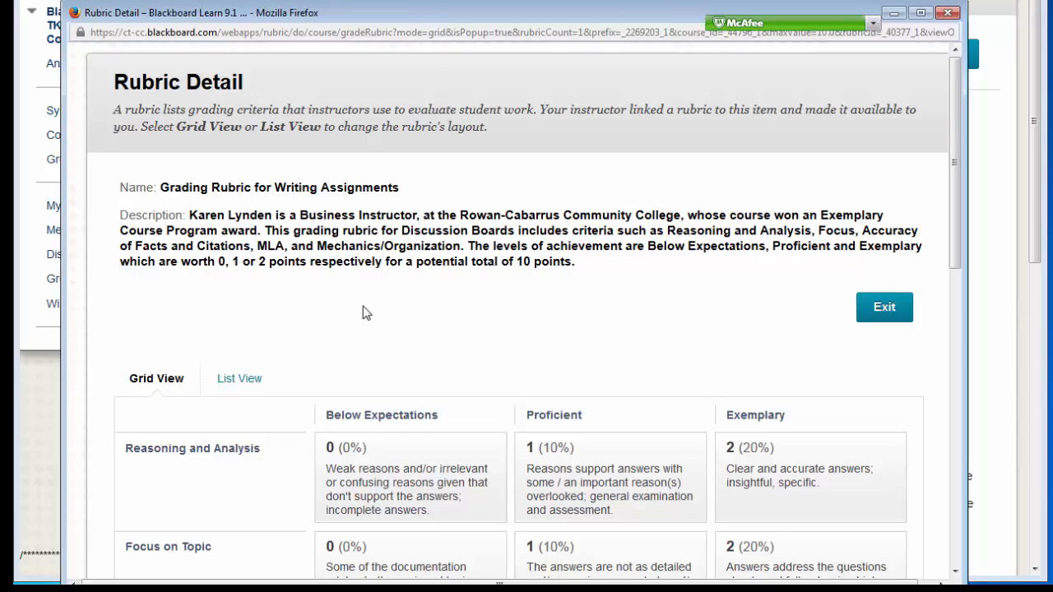
{"action": "scroll", "coordinate": [366, 304], "scroll_direction": "down", "scroll_amount": 4}
{"action": "scroll", "coordinate": [367, 303], "scroll_direction": "down", "scroll_amount": 10}
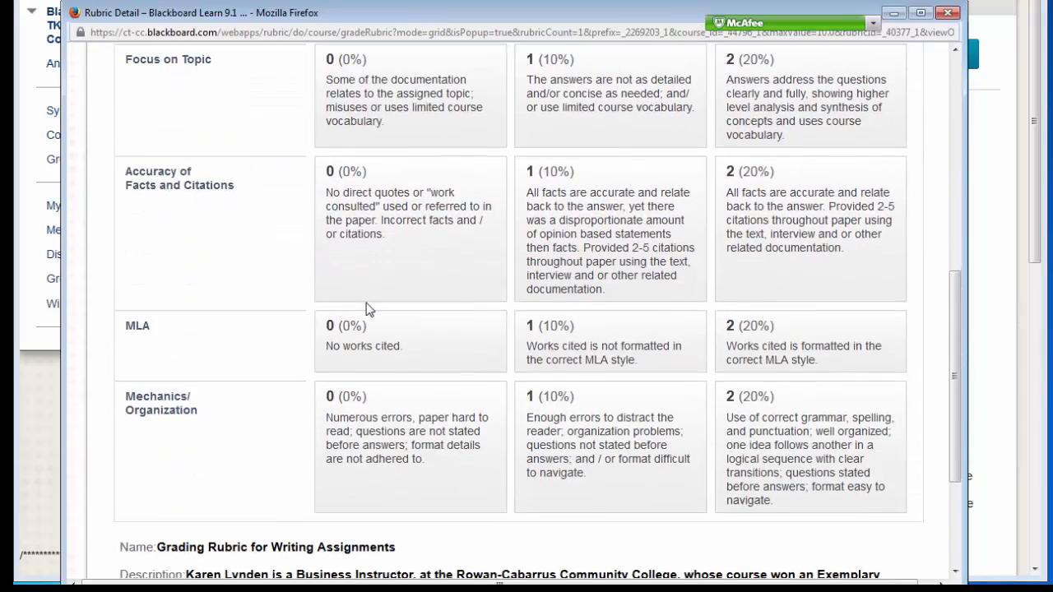
{"action": "scroll", "coordinate": [366, 303], "scroll_direction": "up", "scroll_amount": 12}
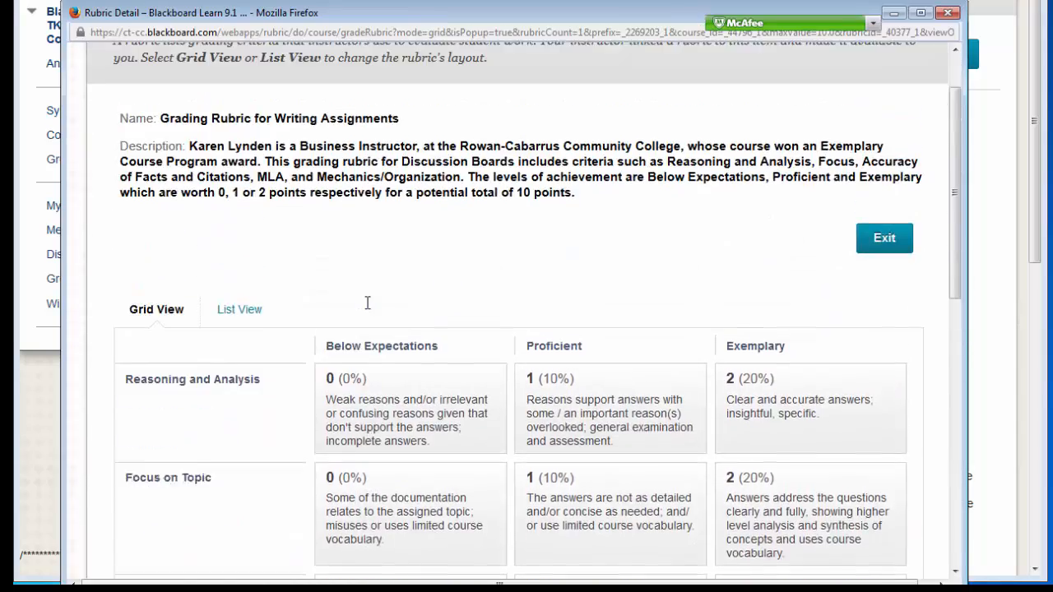
{"action": "left_click", "coordinate": [948, 15]}
- Attach the file Sample ppr 3 diff sources.docx from the computer and submit the assignment as the preview student
{"action": "left_click_drag", "start_coordinate": [1035, 227], "coordinate": [1033, 403]}
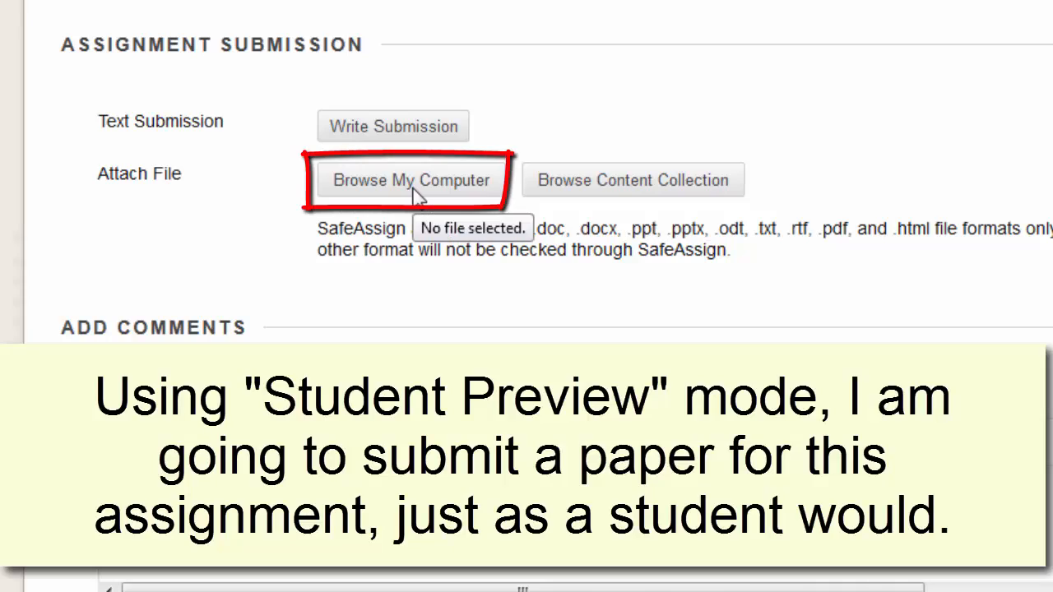
{"action": "left_click", "coordinate": [411, 180]}
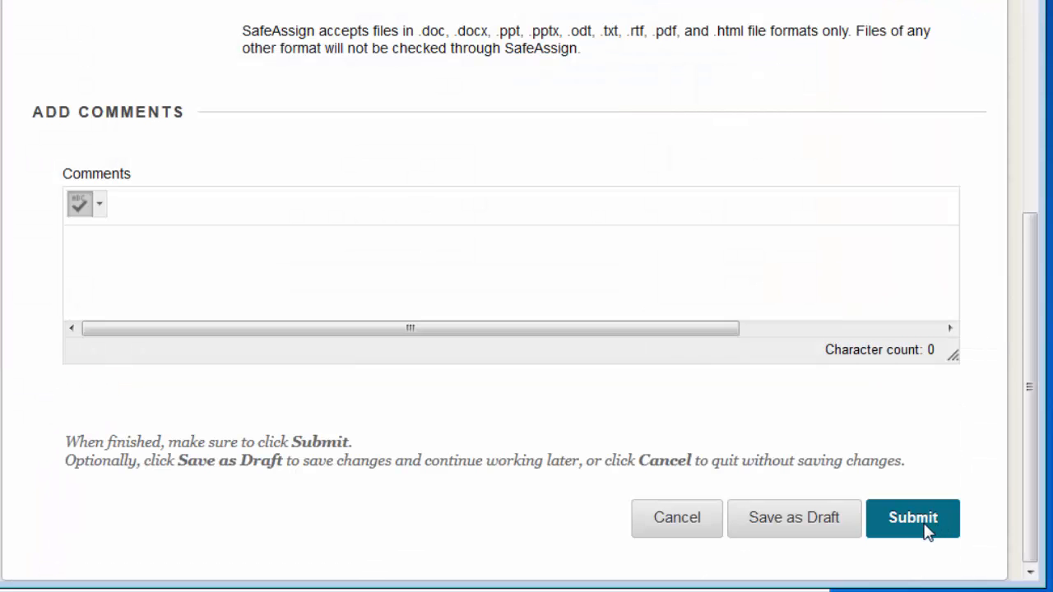
{"action": "left_click", "coordinate": [887, 517]}
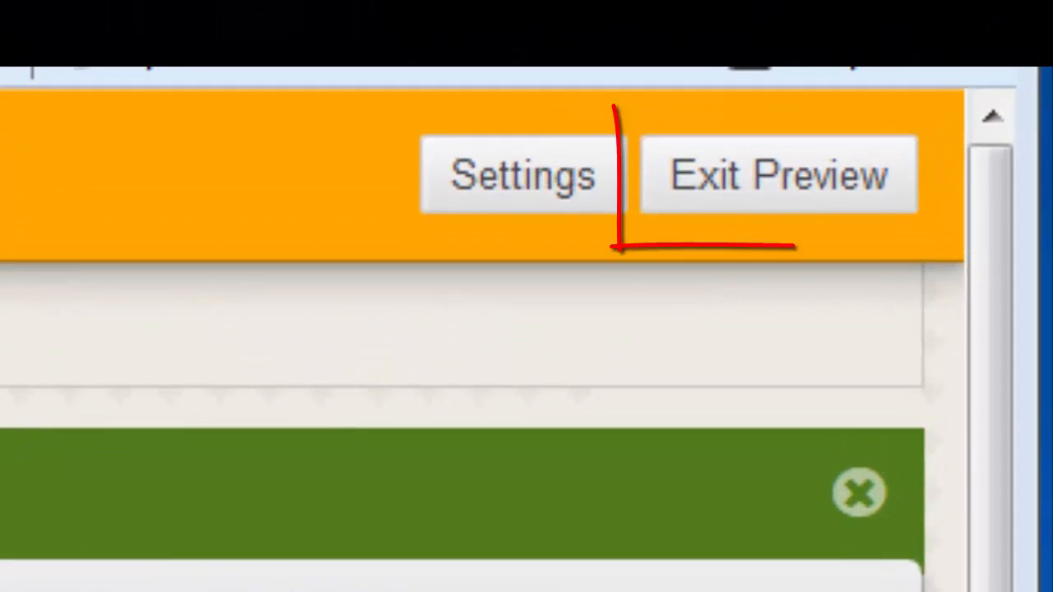
- Exit student preview and open the preview user's U2 Essay wSafeAssign attempt from the Grade Center's Needs Grading list
{"action": "left_click", "coordinate": [766, 179]}
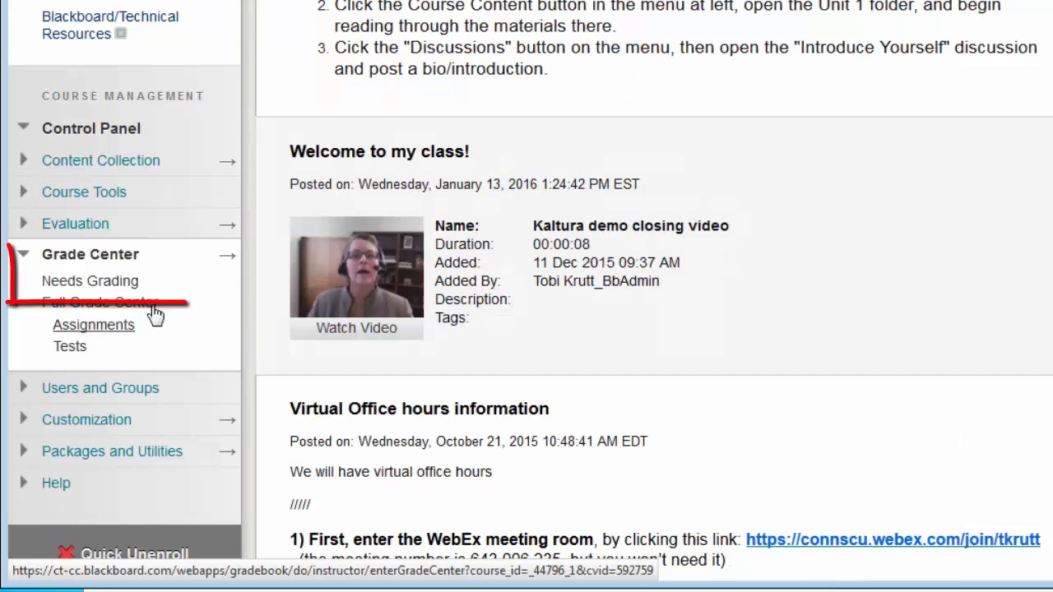
{"action": "left_click", "coordinate": [65, 280]}
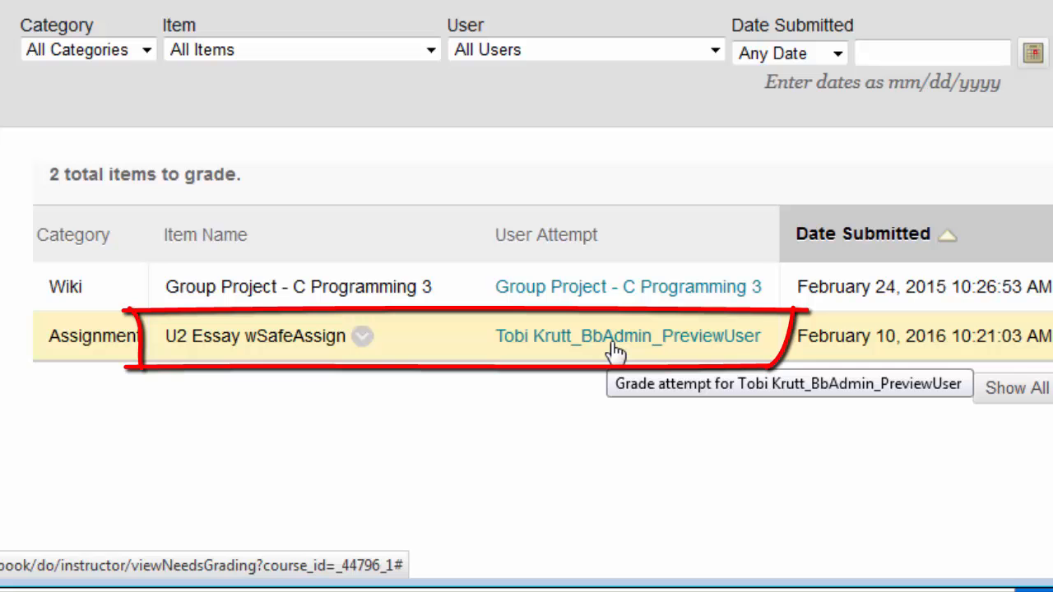
{"action": "left_click", "coordinate": [615, 352]}
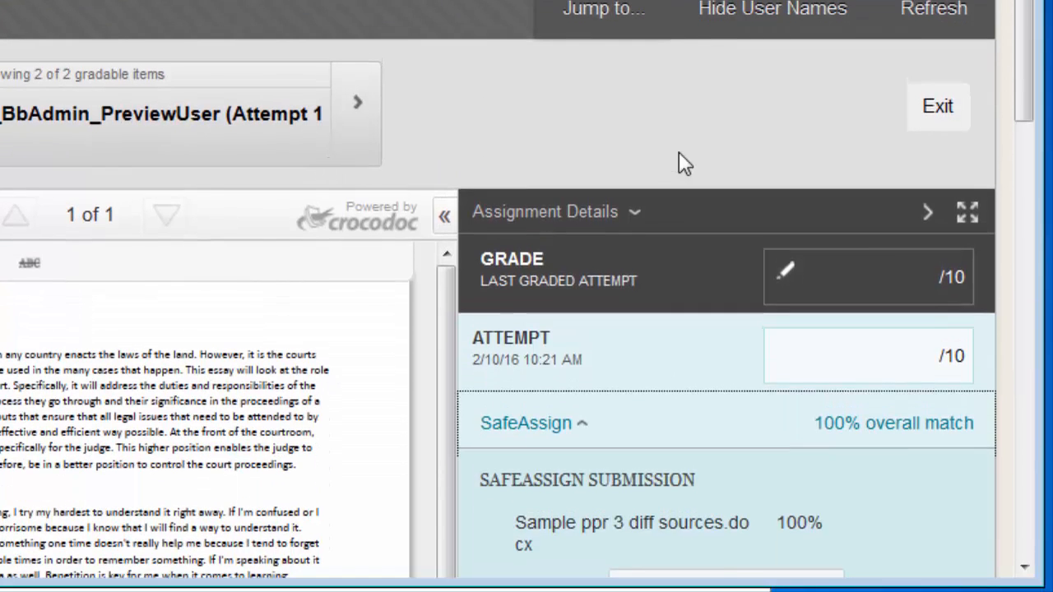
- Open the SafeAssign originality report for the submitted paper and examine its color-highlighted matching passages
{"action": "scroll", "coordinate": [737, 135], "scroll_direction": "down", "scroll_amount": 5}
{"action": "left_click", "coordinate": [738, 134]}
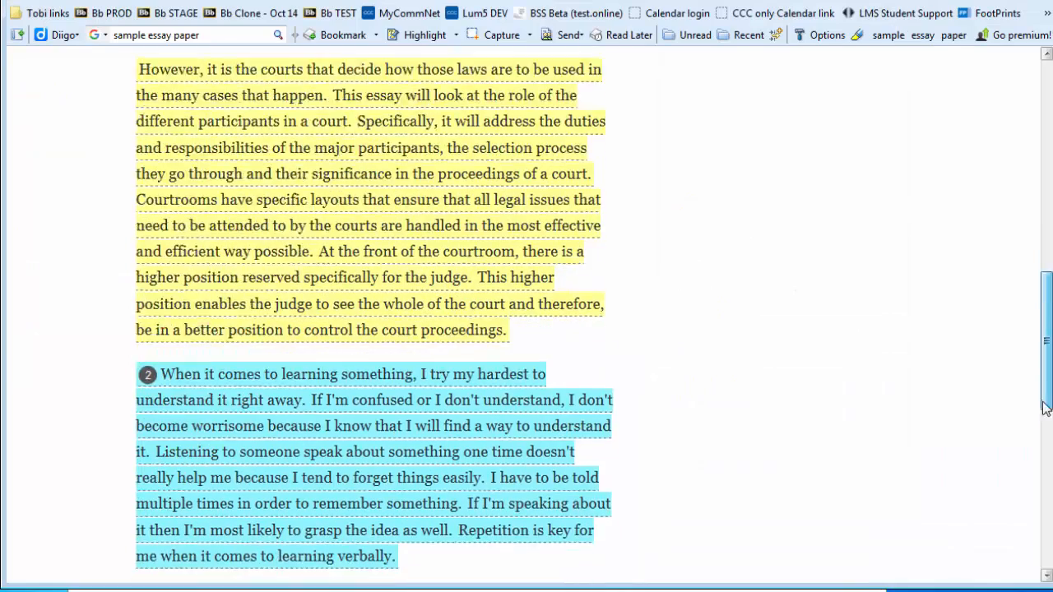
{"action": "scroll", "coordinate": [370, 329], "scroll_direction": "down", "scroll_amount": 4}
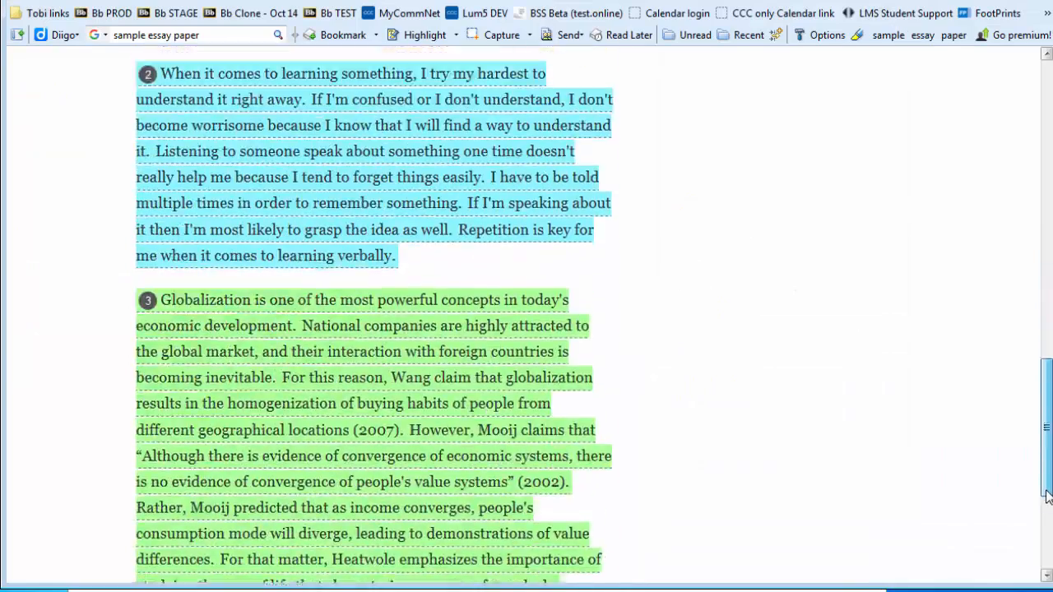
{"action": "scroll", "coordinate": [370, 329], "scroll_direction": "up", "scroll_amount": 5}
{"action": "scroll", "coordinate": [415, 328], "scroll_direction": "up", "scroll_amount": 2}
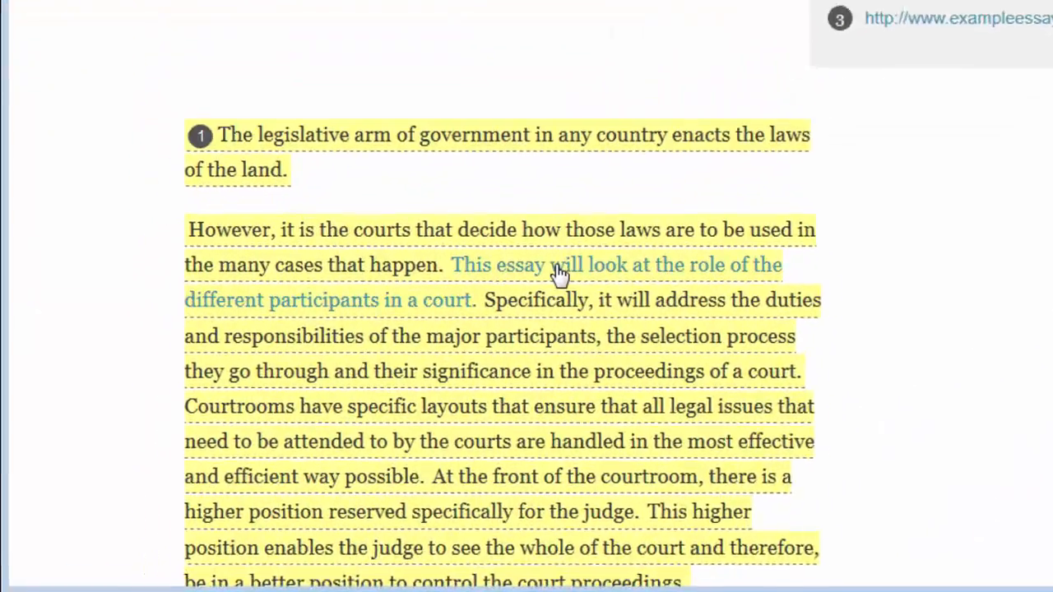
- Compare a highlighted sentence with its suspected source, open the first cited web source, and close the originality report
{"action": "left_click", "coordinate": [416, 346]}
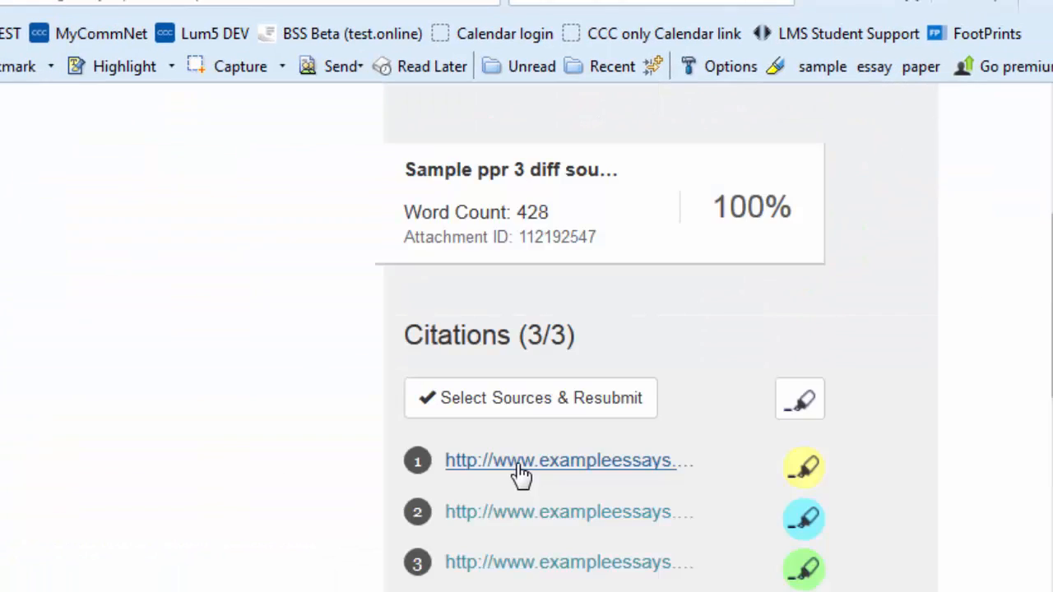
{"action": "left_click", "coordinate": [520, 463]}
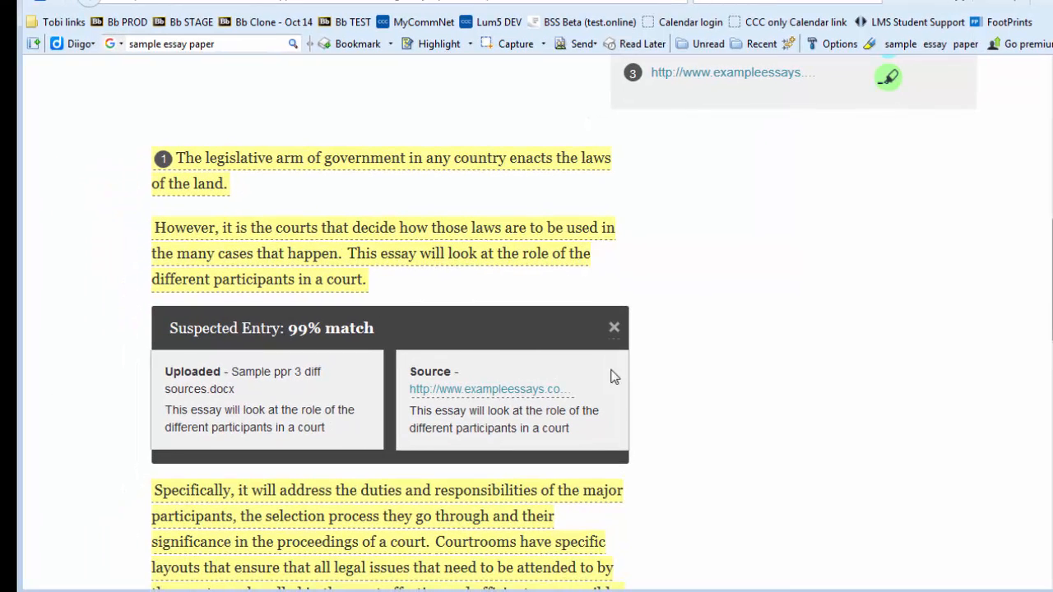
{"action": "left_click", "coordinate": [613, 327]}
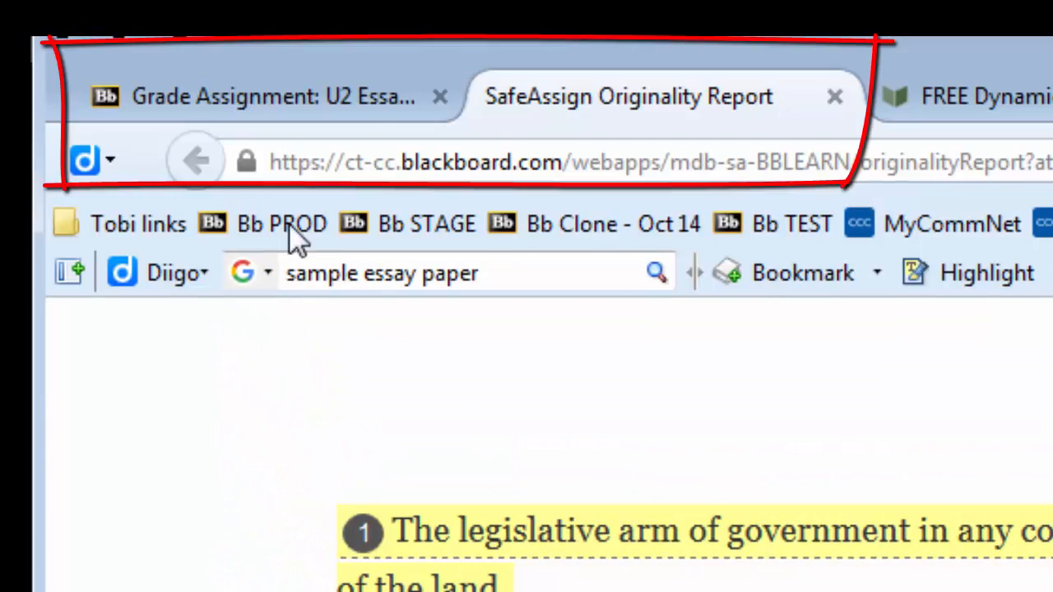
{"action": "left_click", "coordinate": [834, 96]}
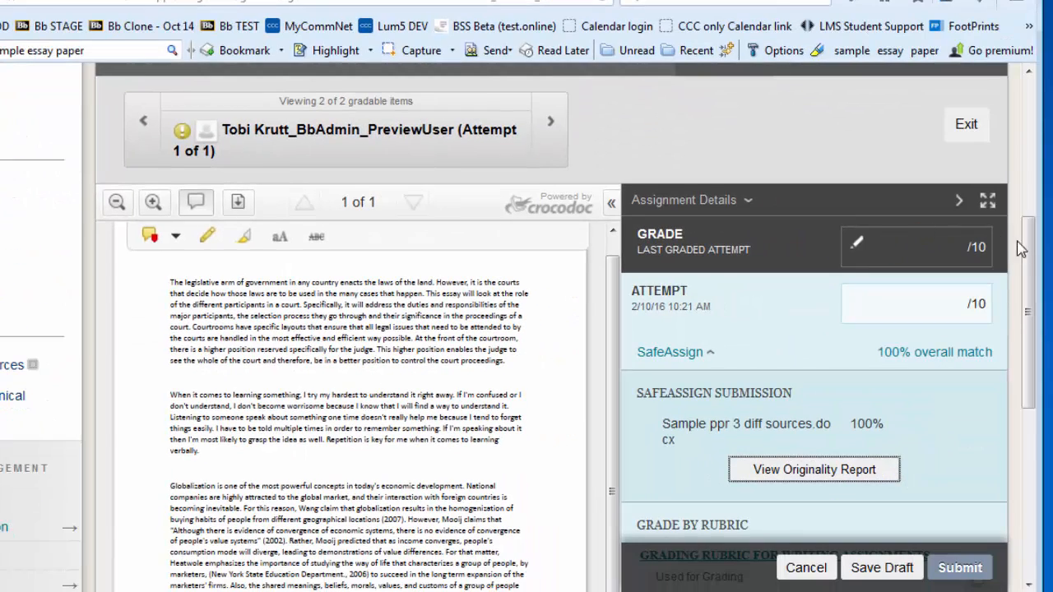
- Collapse the grading panel and expand the submitted essay to full-screen view
{"action": "left_click_drag", "start_coordinate": [1020, 249], "coordinate": [1027, 300]}
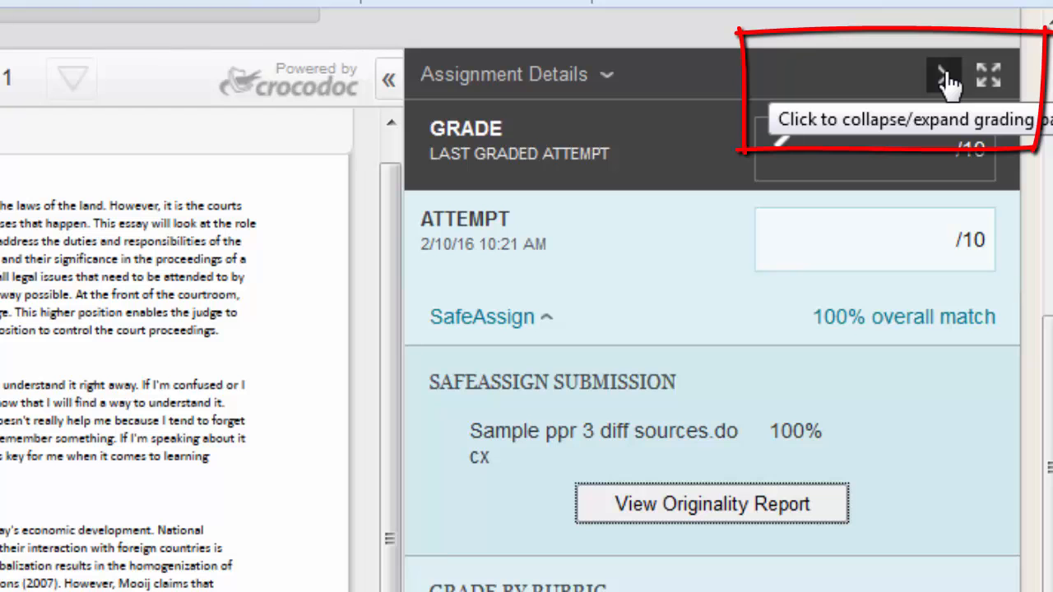
{"action": "left_click", "coordinate": [946, 80]}
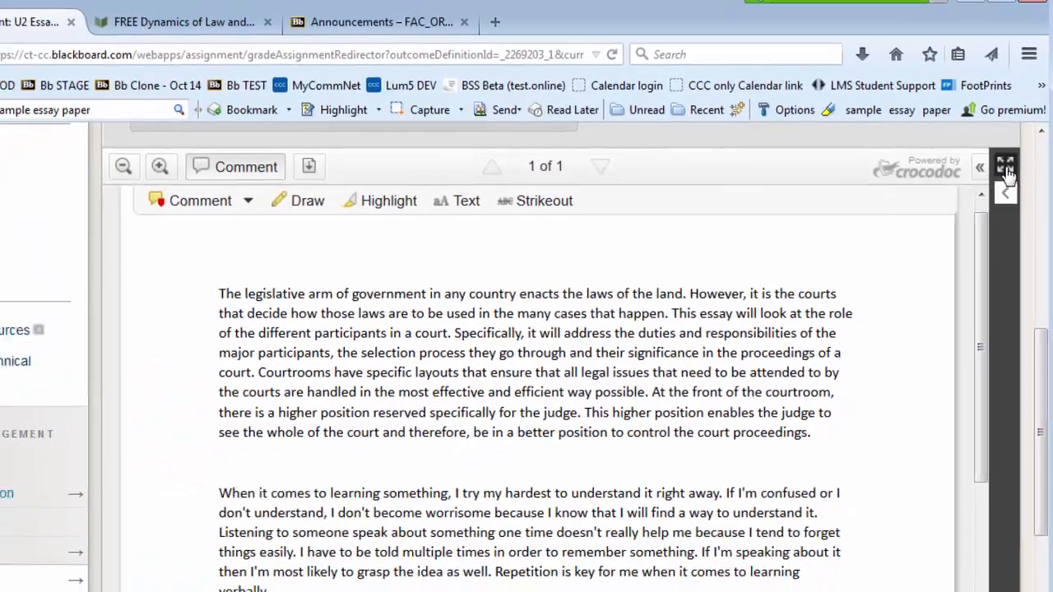
{"action": "left_click", "coordinate": [1007, 170]}
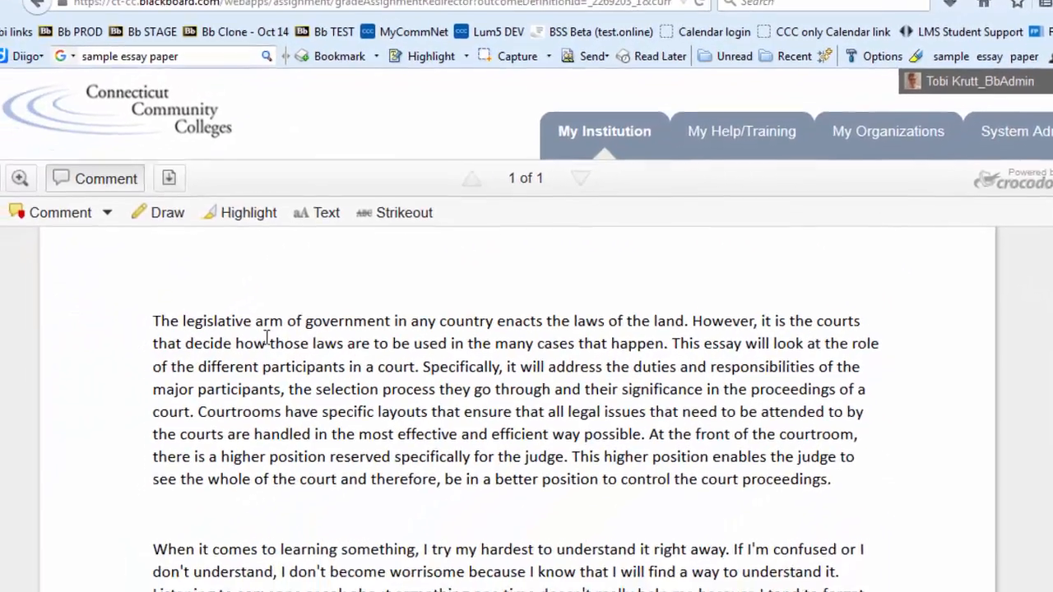
- Add the point comment "Great point here." on the second line of the essay's first paragraph
{"action": "left_click", "coordinate": [84, 194]}
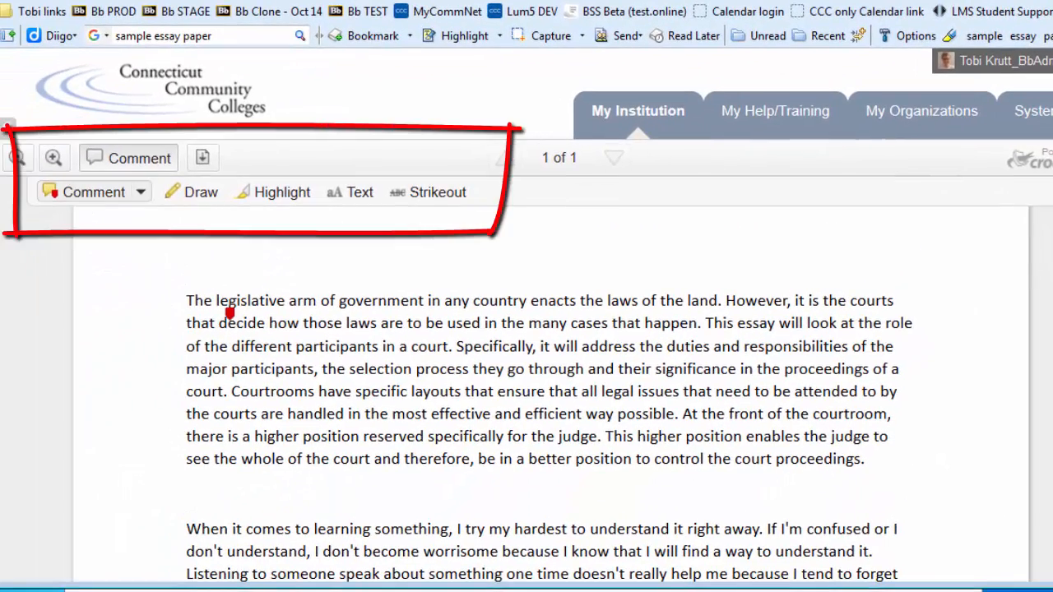
{"action": "left_click", "coordinate": [515, 320]}
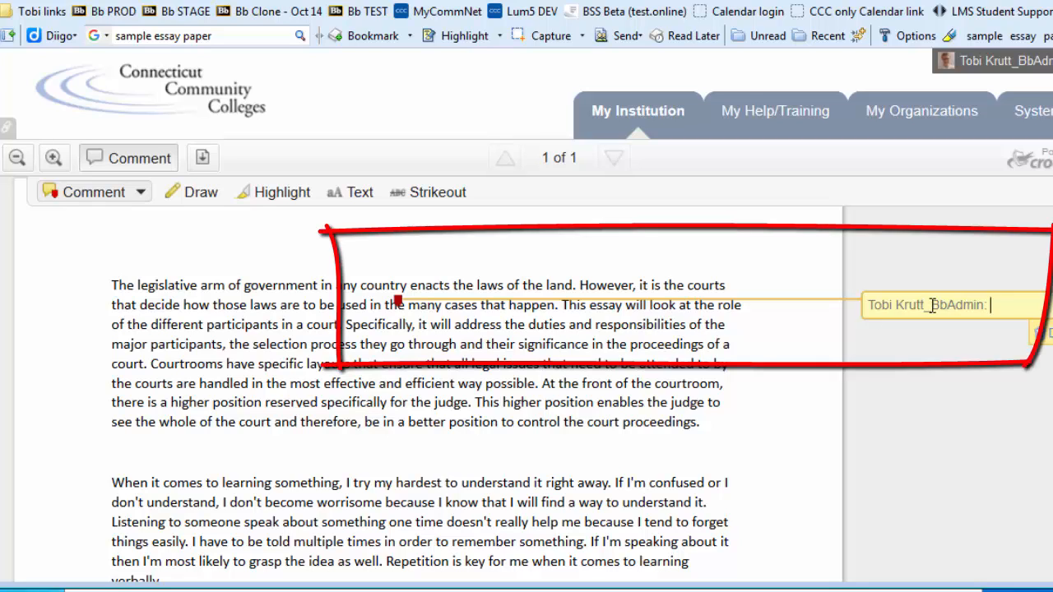
{"action": "type", "text": "Great"}
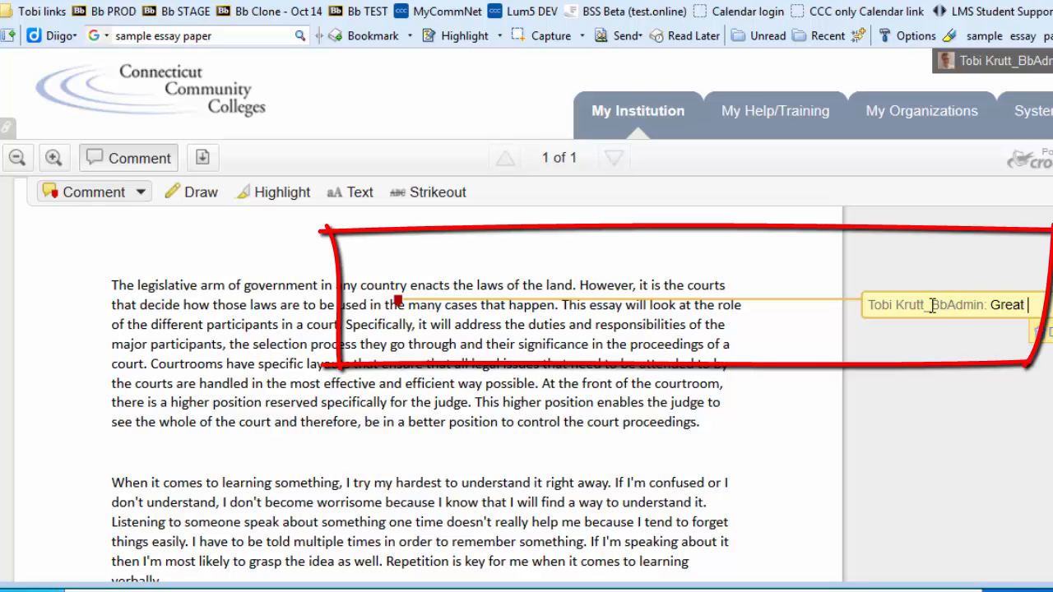
{"action": "type", "text": " point here."}
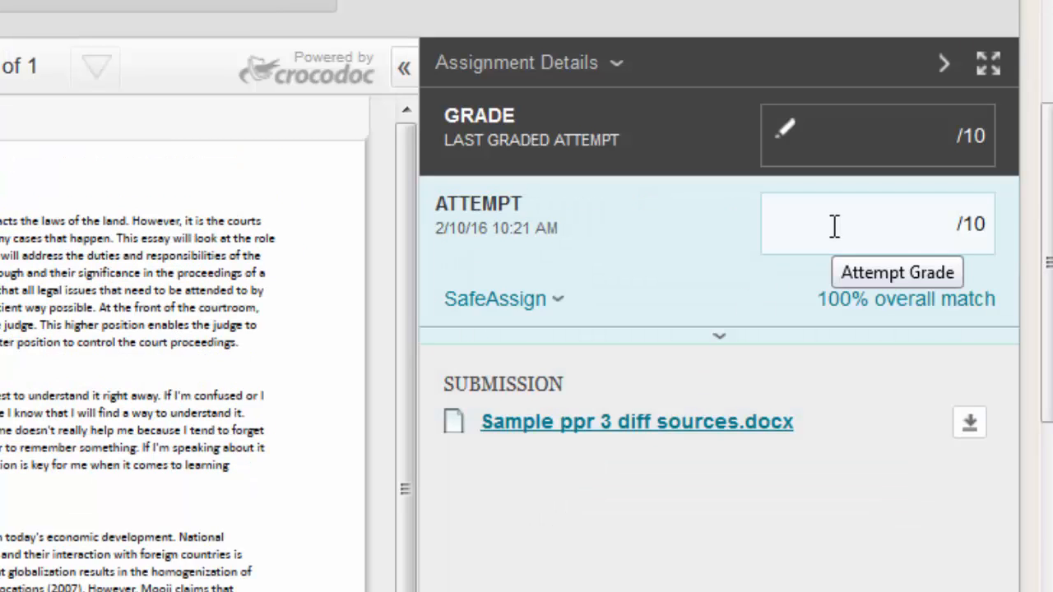
- Score the attempt 8 out of 10 using the Grading Rubric for Writing Assignments, leave the overall feedback blank, and submit the grade
{"action": "left_click", "coordinate": [923, 223]}
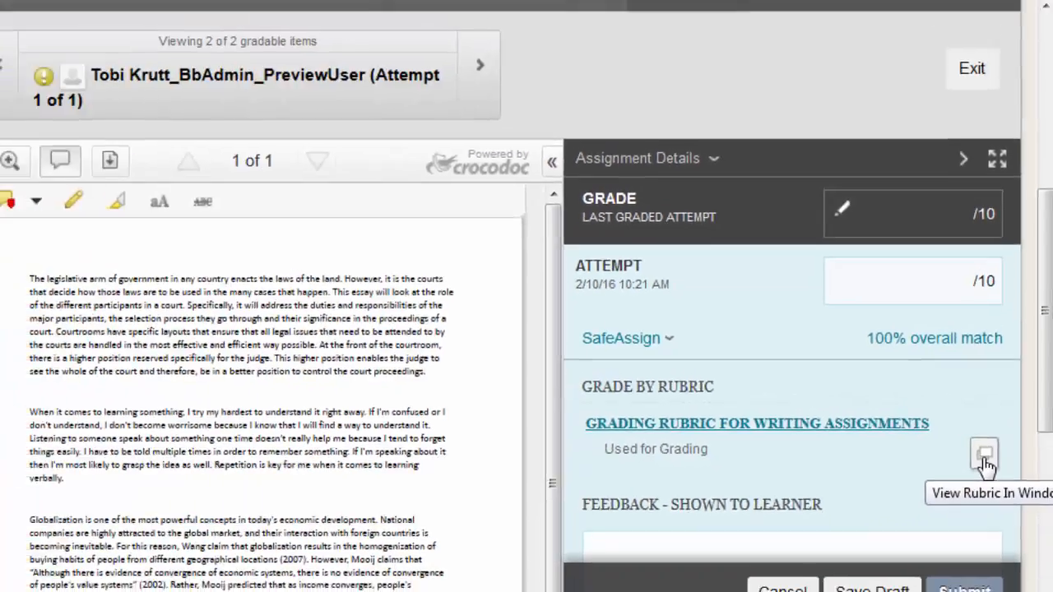
{"action": "left_click", "coordinate": [971, 454]}
{"action": "left_click_drag", "start_coordinate": [436, 0], "coordinate": [442, 22]}
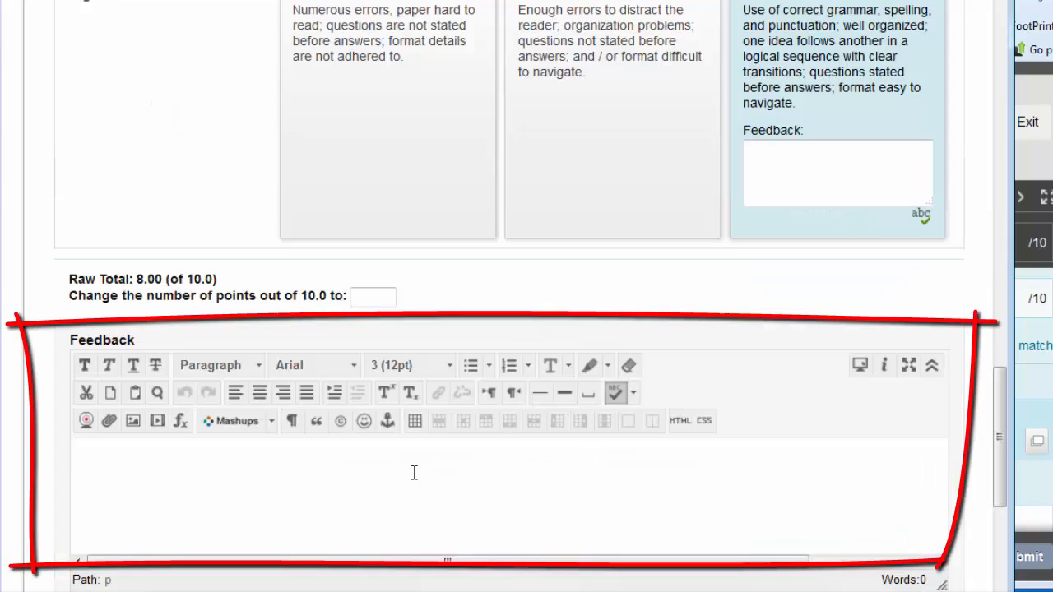
{"action": "left_click", "coordinate": [414, 473]}
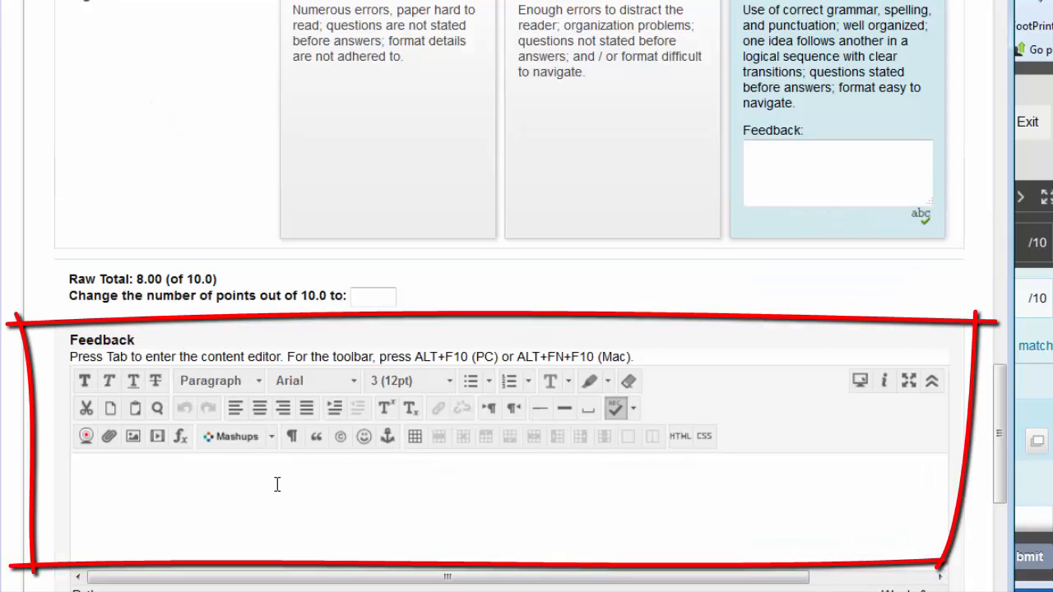
{"action": "scroll", "coordinate": [647, 491], "scroll_direction": "down", "scroll_amount": 5}
{"action": "left_click", "coordinate": [895, 513]}
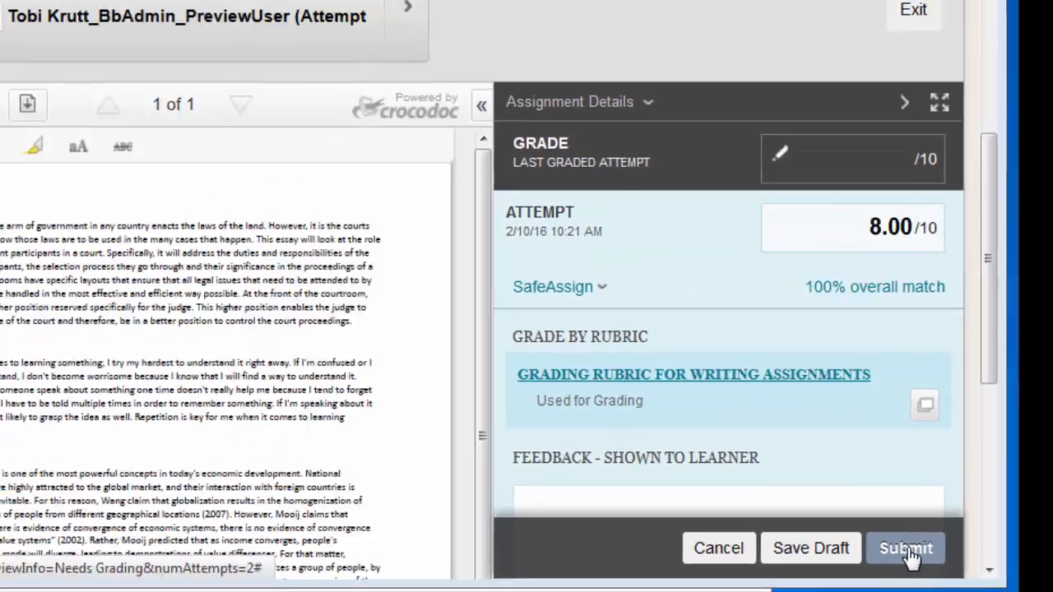
{"action": "left_click", "coordinate": [909, 556]}
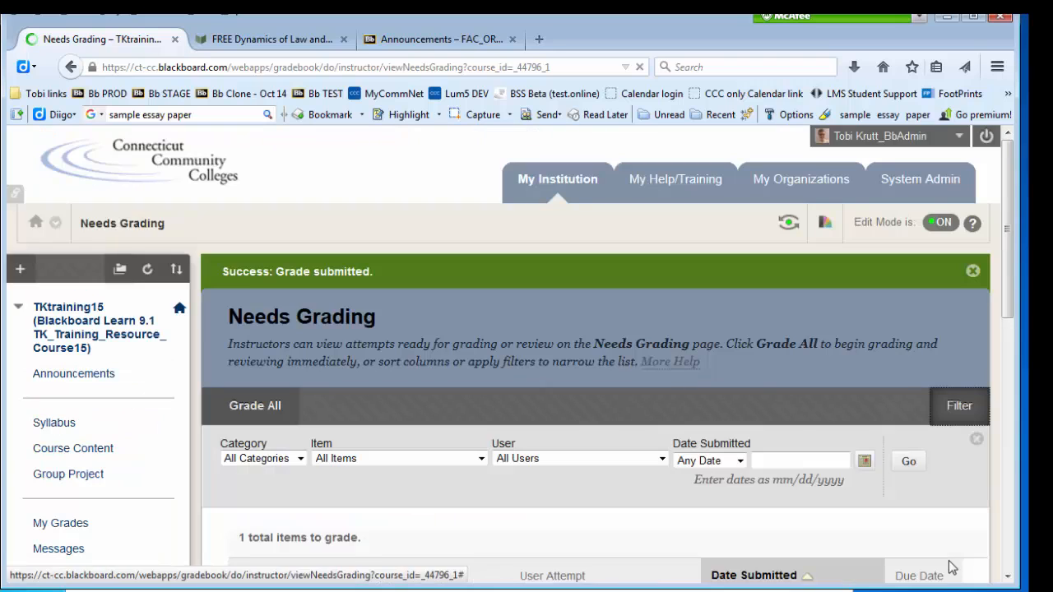
- Review the Needs Grading list, open the Full Grade Center, and check the attempt options for the student's U2 Essay grade
{"action": "scroll", "coordinate": [697, 379], "scroll_direction": "down", "scroll_amount": 4}
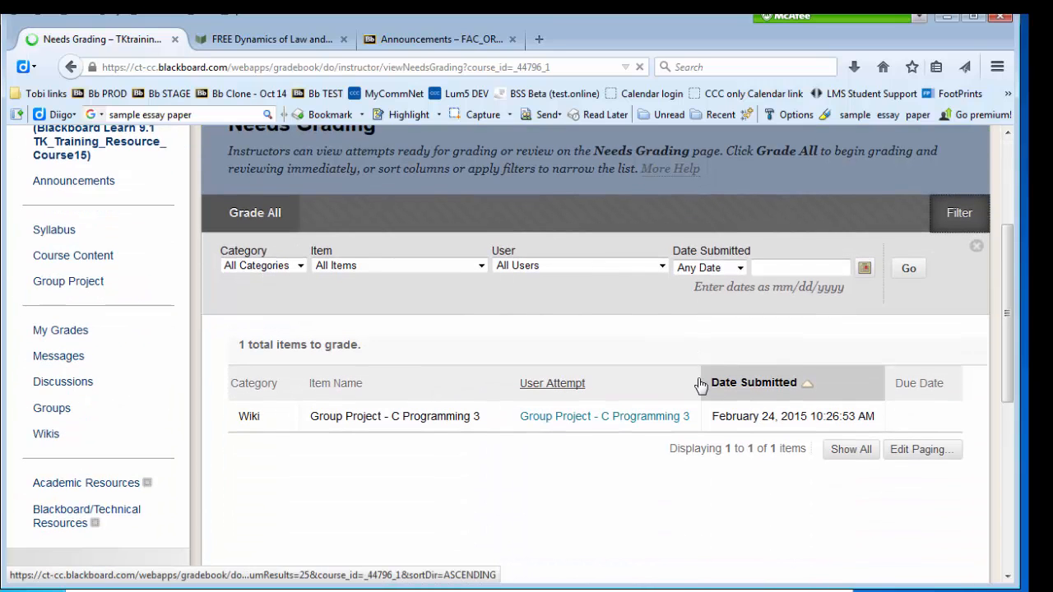
{"action": "scroll", "coordinate": [697, 385], "scroll_direction": "down", "scroll_amount": 6}
{"action": "left_click", "coordinate": [78, 444]}
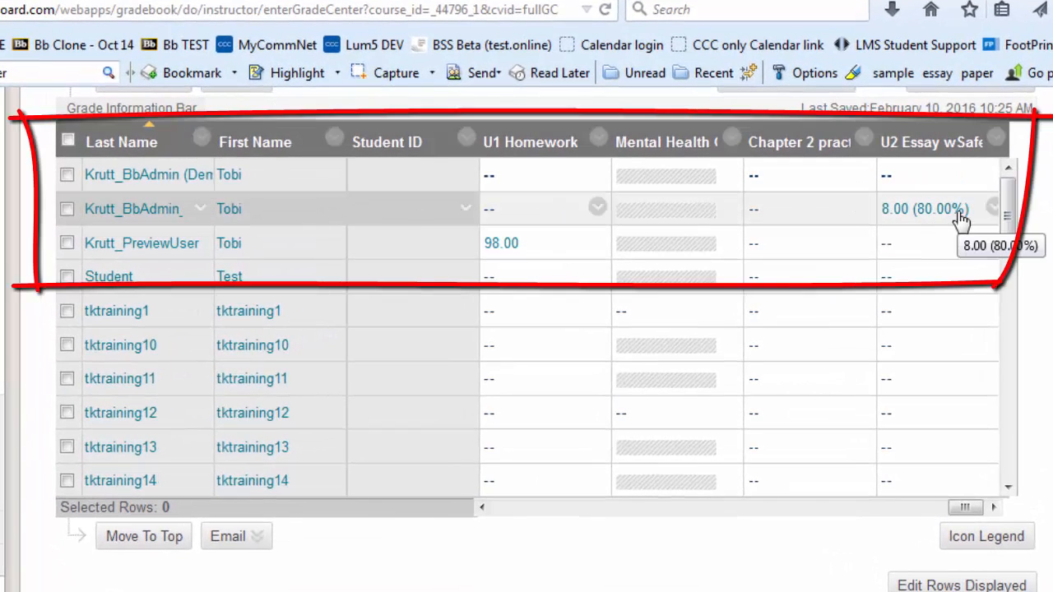
{"action": "left_click", "coordinate": [993, 209]}
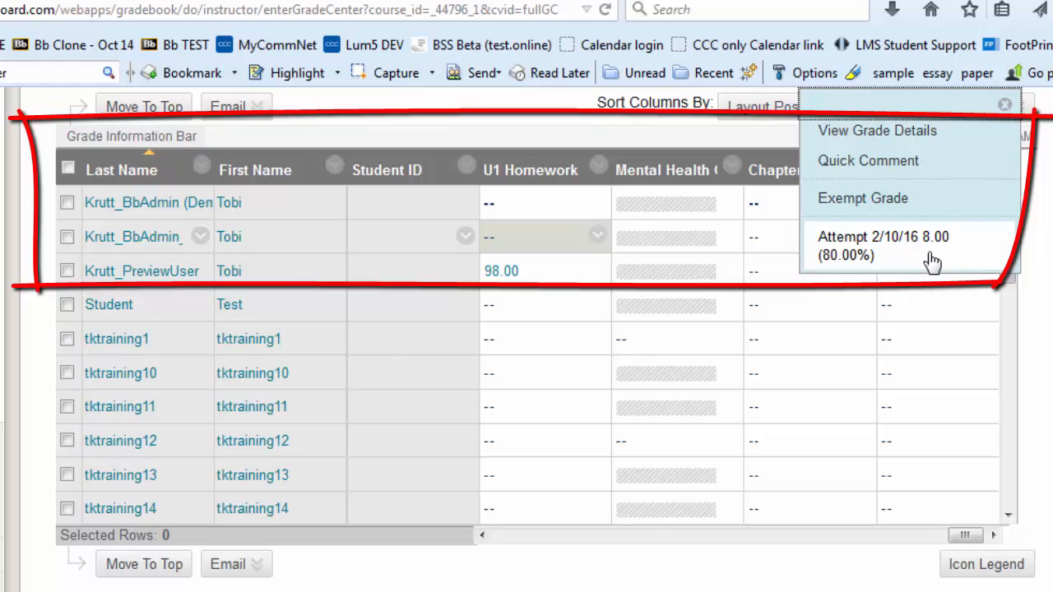
{"action": "left_click", "coordinate": [1051, 363]}
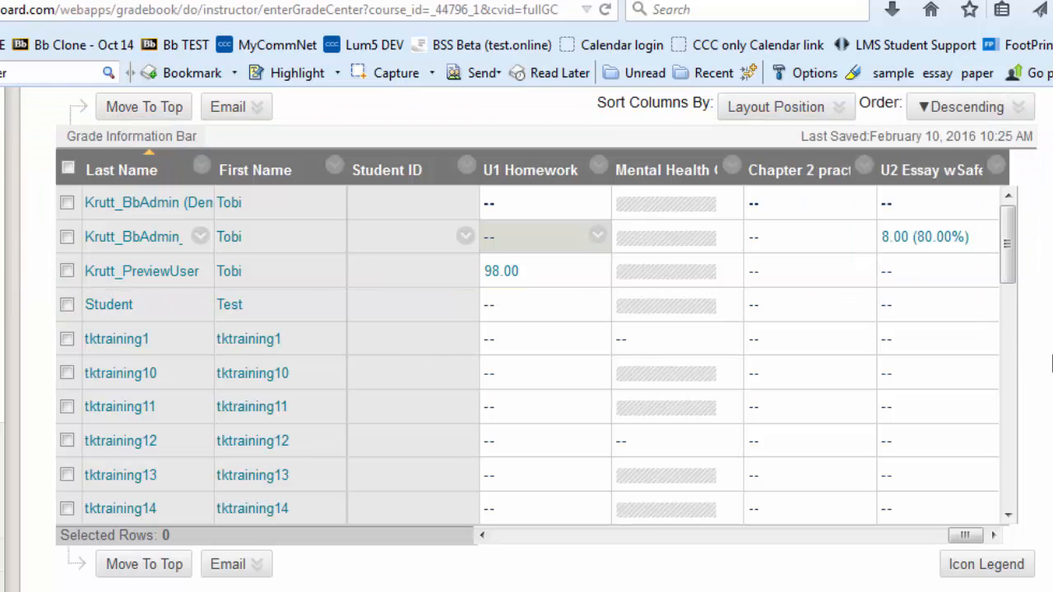
- Enter student preview mode and locate the U2 Essay w SafeAssign grade in My Grades
{"action": "scroll", "coordinate": [526, 338], "scroll_direction": "up", "scroll_amount": 6}
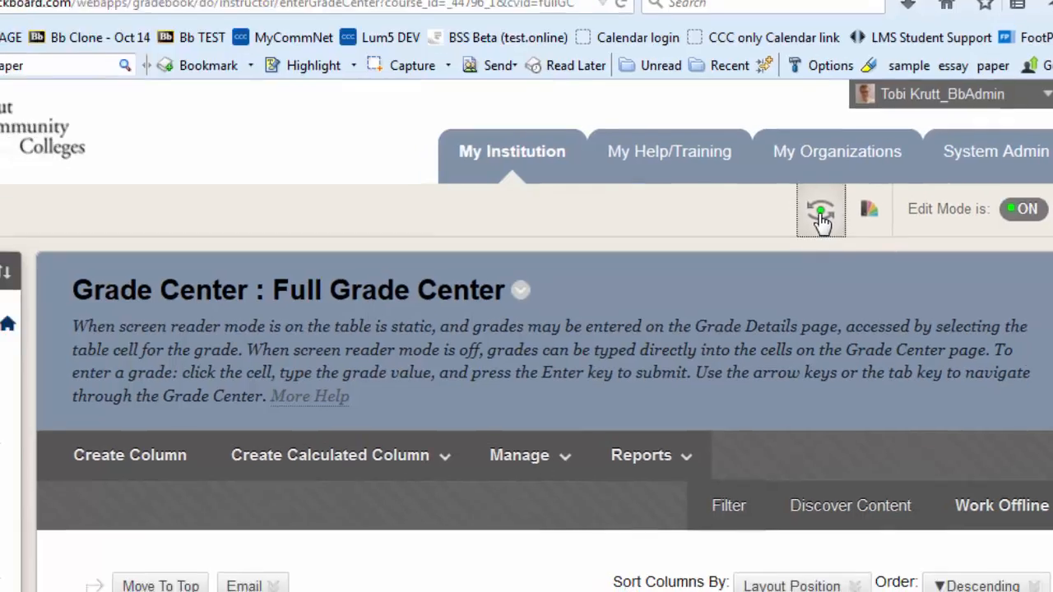
{"action": "left_click", "coordinate": [821, 215]}
{"action": "scroll", "coordinate": [353, 365], "scroll_direction": "down", "scroll_amount": 2}
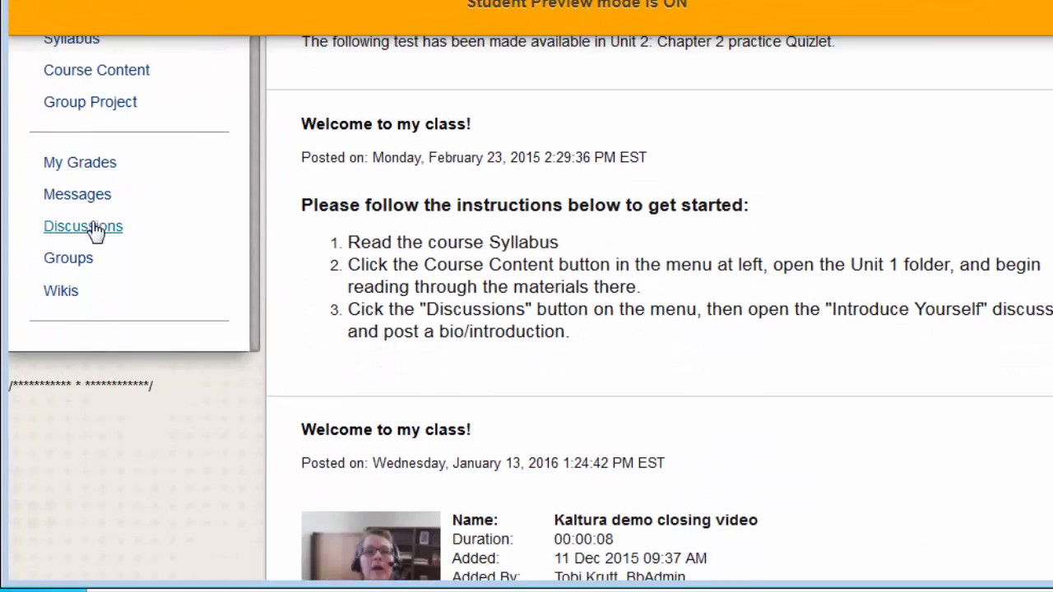
{"action": "left_click", "coordinate": [89, 177]}
{"action": "scroll", "coordinate": [752, 238], "scroll_direction": "down", "scroll_amount": 10}
{"action": "scroll", "coordinate": [752, 238], "scroll_direction": "down", "scroll_amount": 6}
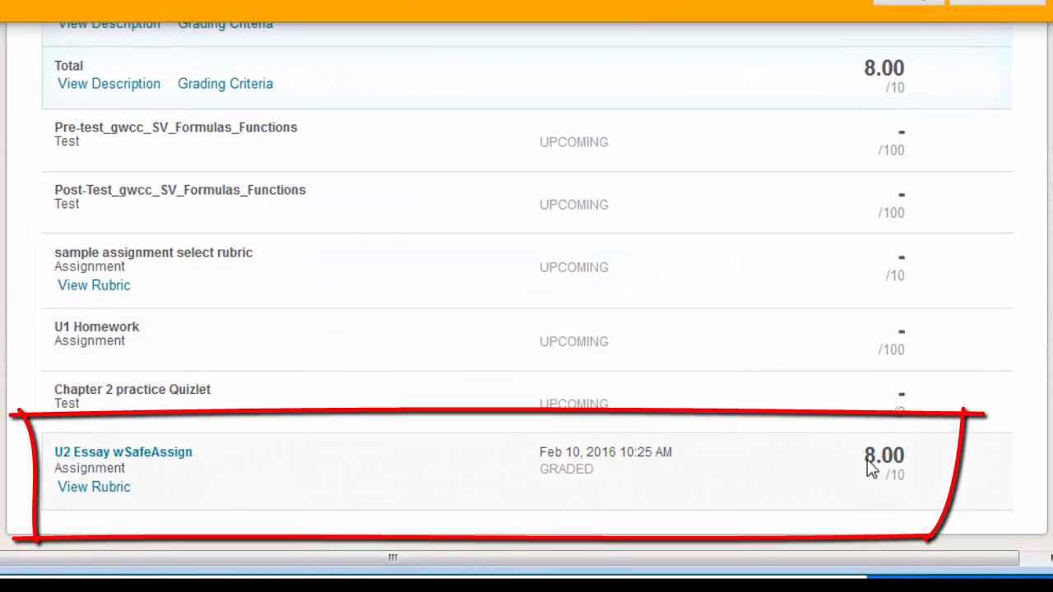
- View the graded rubric for U2 Essay w SafeAssign as the student, examine the selected achievement levels, and exit the rubric
{"action": "left_click", "coordinate": [93, 487]}
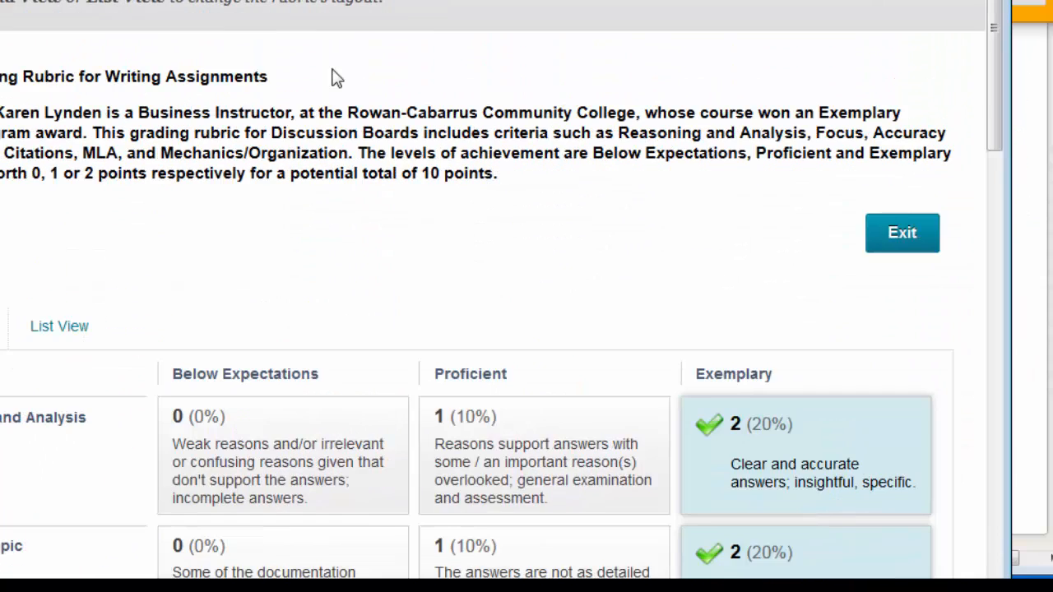
{"action": "scroll", "coordinate": [369, 179], "scroll_direction": "down", "scroll_amount": 3}
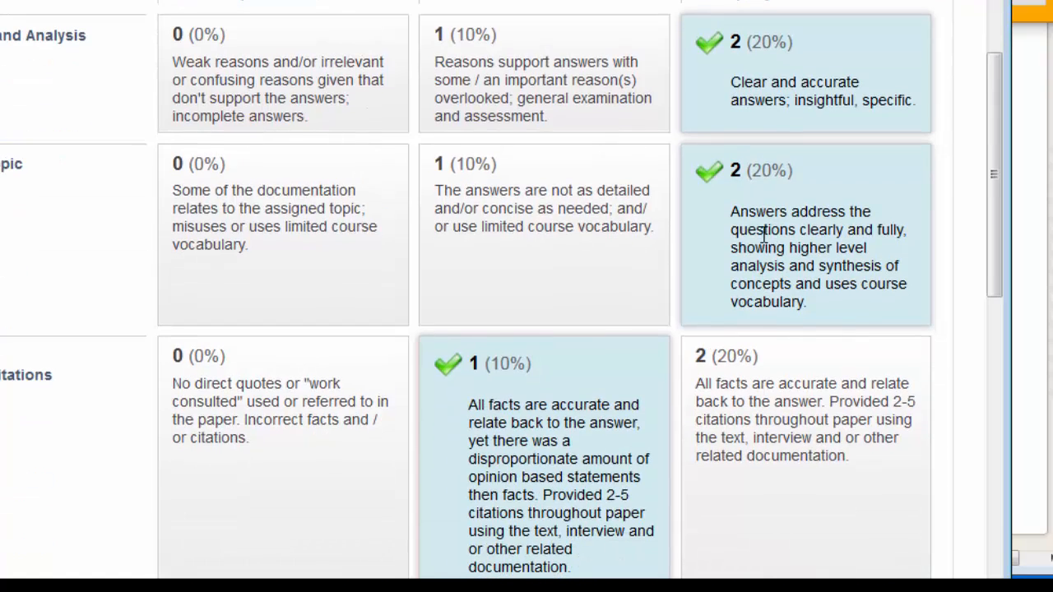
{"action": "scroll", "coordinate": [600, 312], "scroll_direction": "down", "scroll_amount": 11}
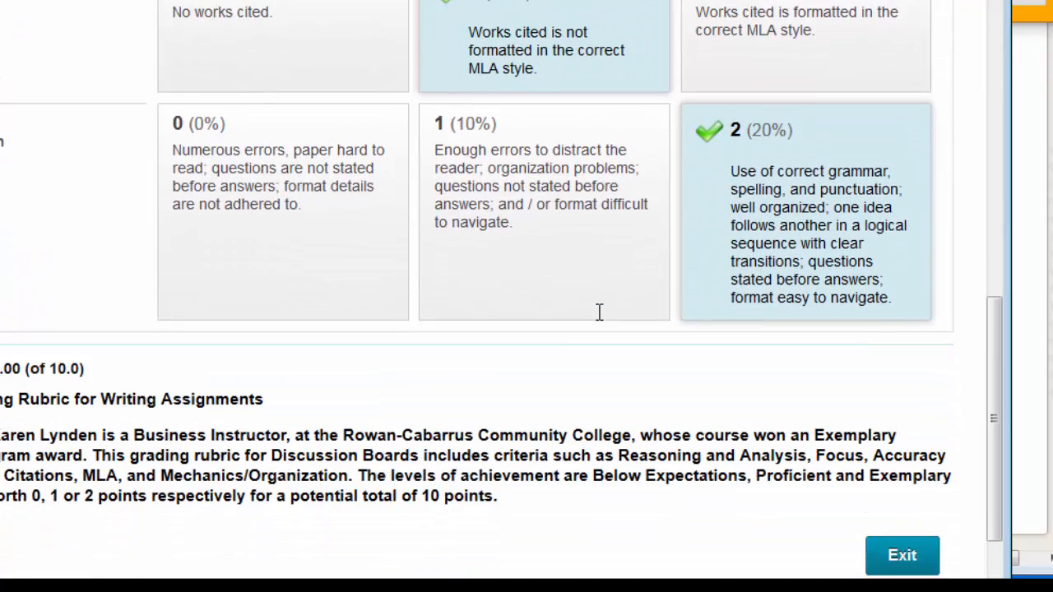
{"action": "scroll", "coordinate": [600, 321], "scroll_direction": "down", "scroll_amount": 2}
{"action": "left_click", "coordinate": [901, 467]}
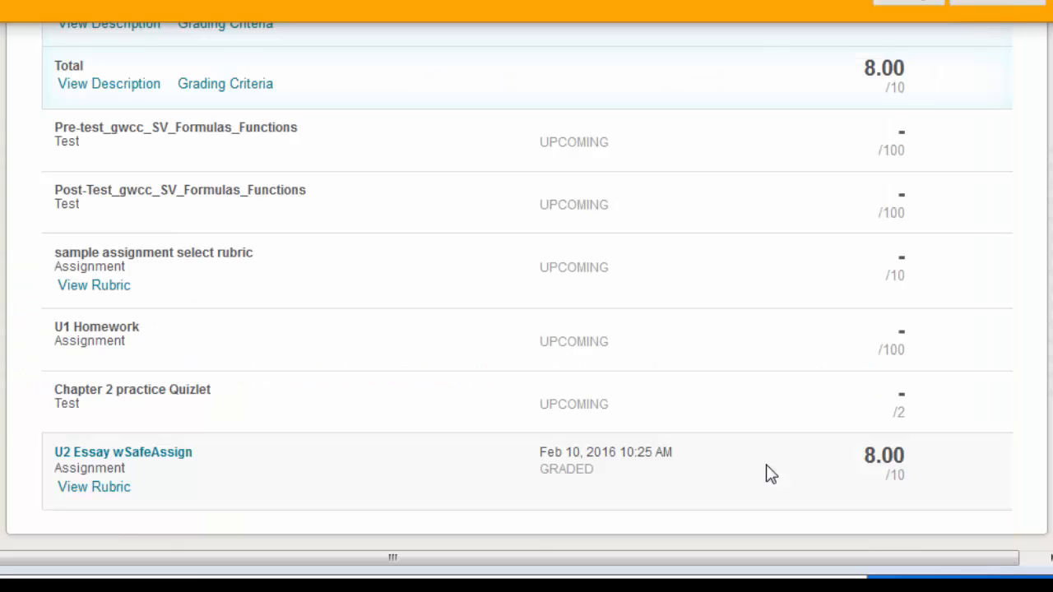